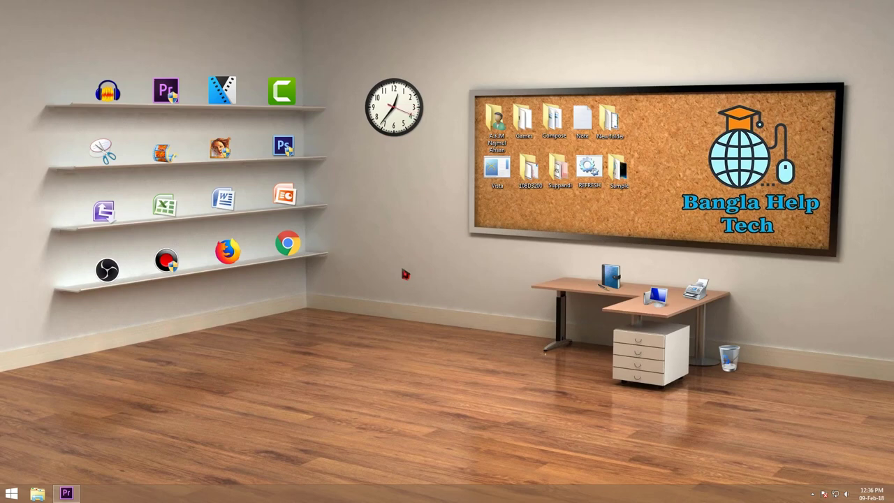
Restore the minimized Premiere Pro window showing the Bangla Song.mp4 sequence.
left_click(67, 493)
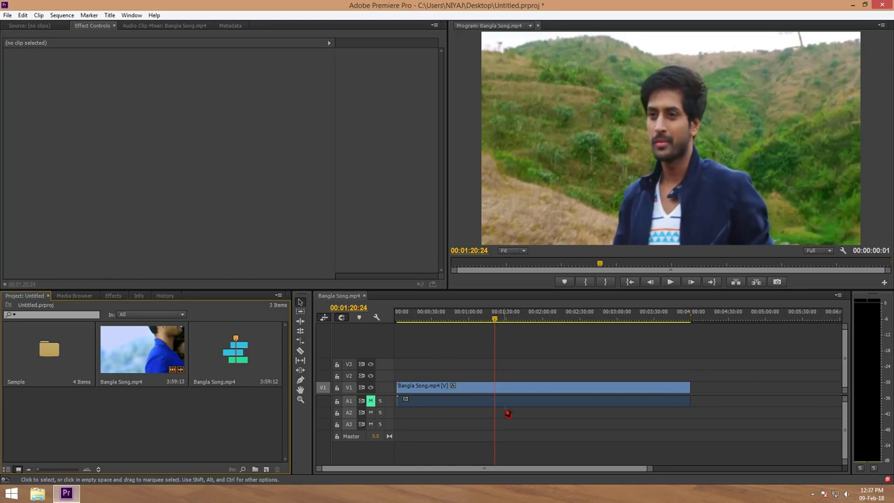
Move the playhead to 00:00:09:10 on the timeline ruler.
left_click(9, 16)
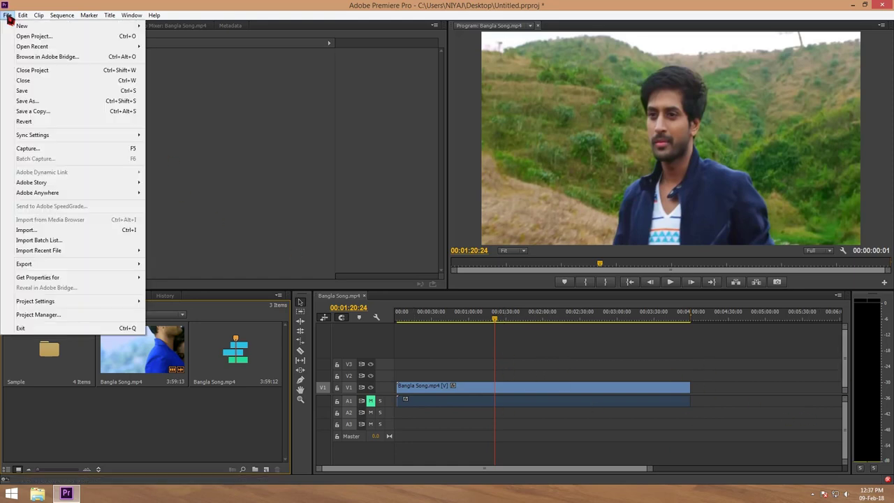
mouse_move(38, 15)
mouse_move(8, 15)
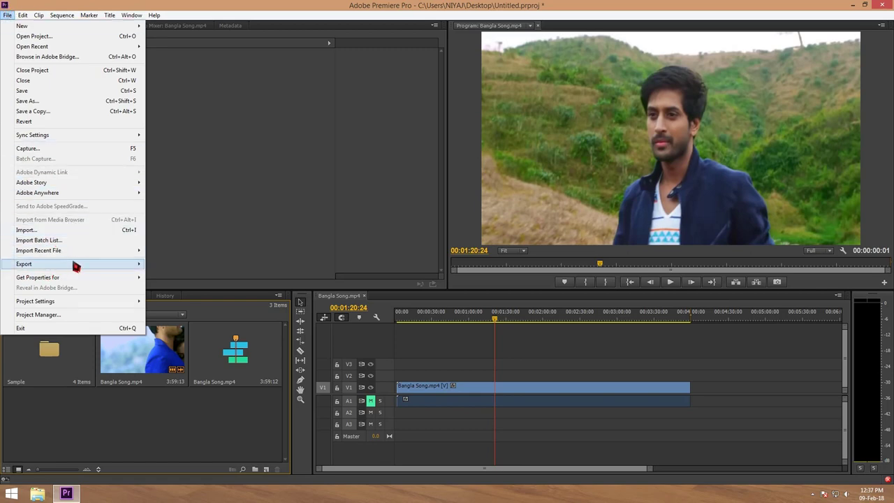
mouse_move(69, 266)
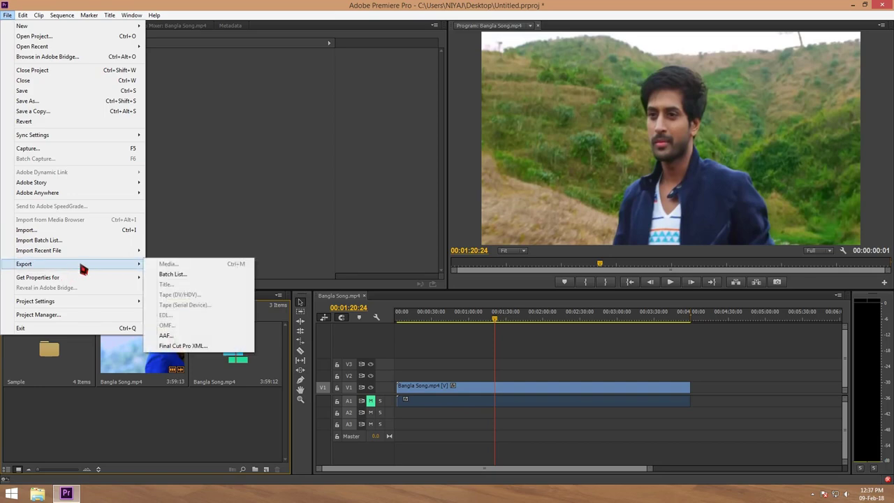
left_click(402, 319)
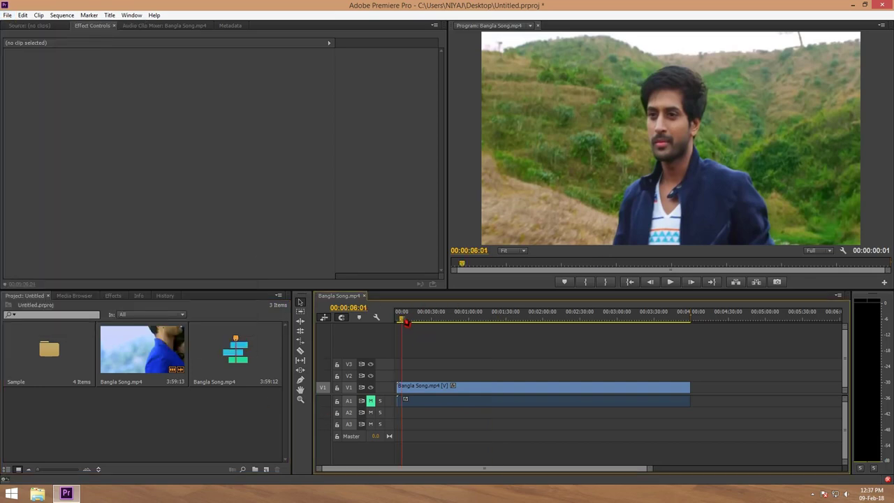
left_click(405, 319)
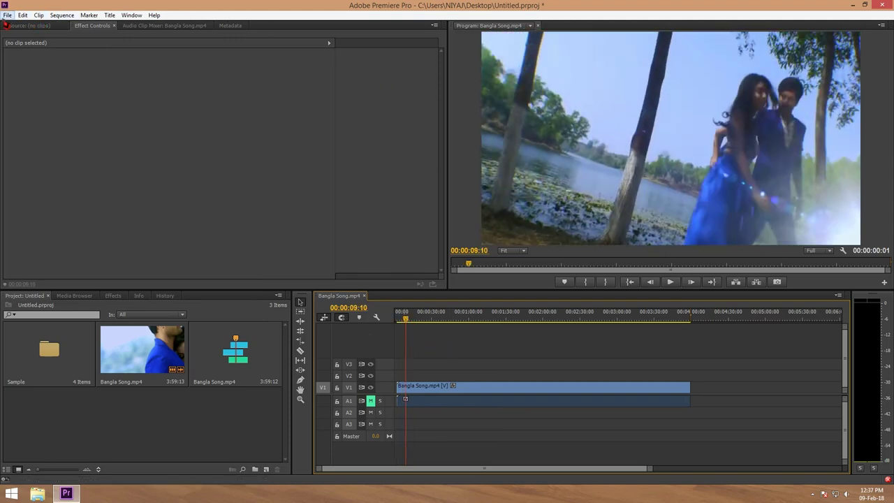
Open the media export settings for the sequence via File > Export > Media.
left_click(7, 15)
mouse_move(67, 269)
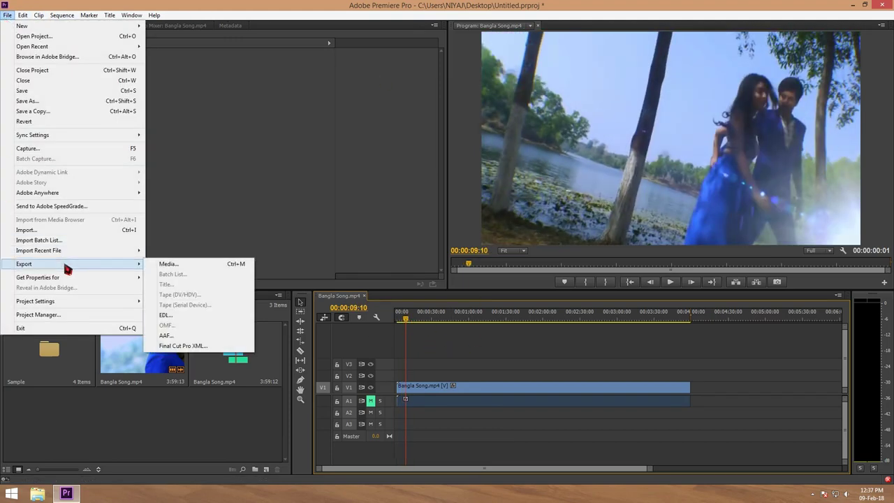
left_click(187, 266)
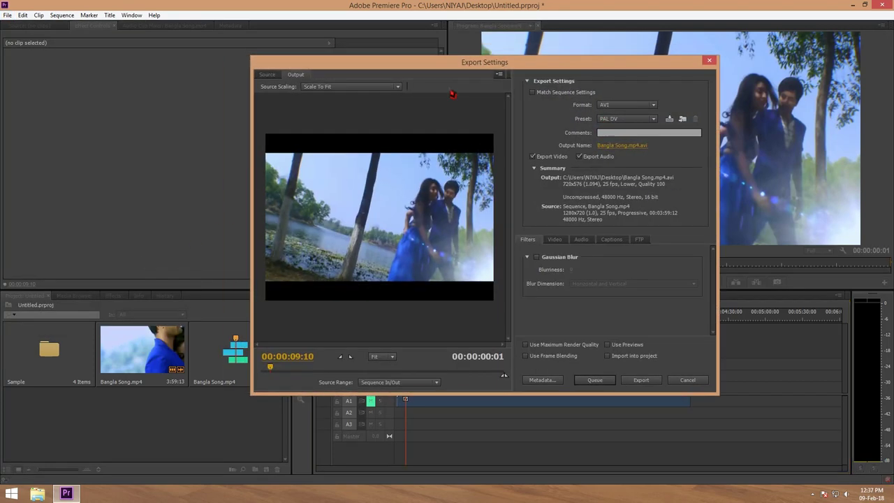
Choose H.264 as the export format and keep the Match Source – High bitrate preset.
left_click_drag(448, 71, 420, 65)
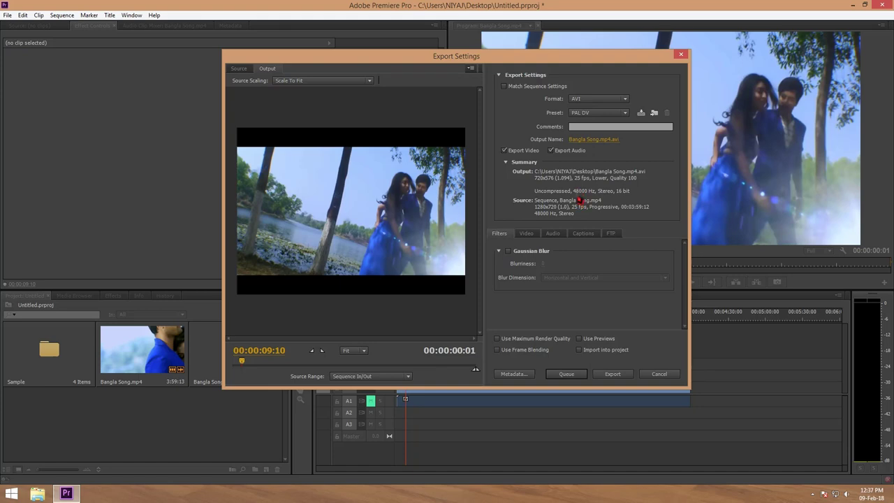
left_click(626, 99)
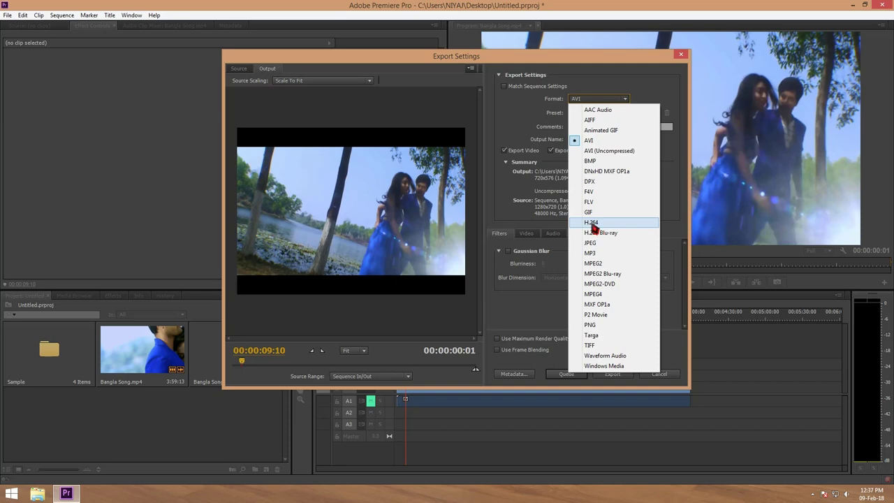
key("Escape")
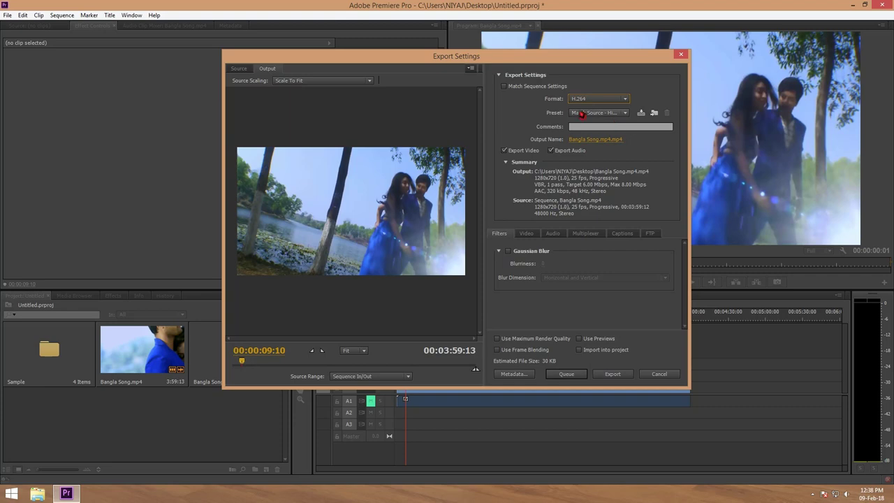
left_click(626, 116)
left_click(628, 118)
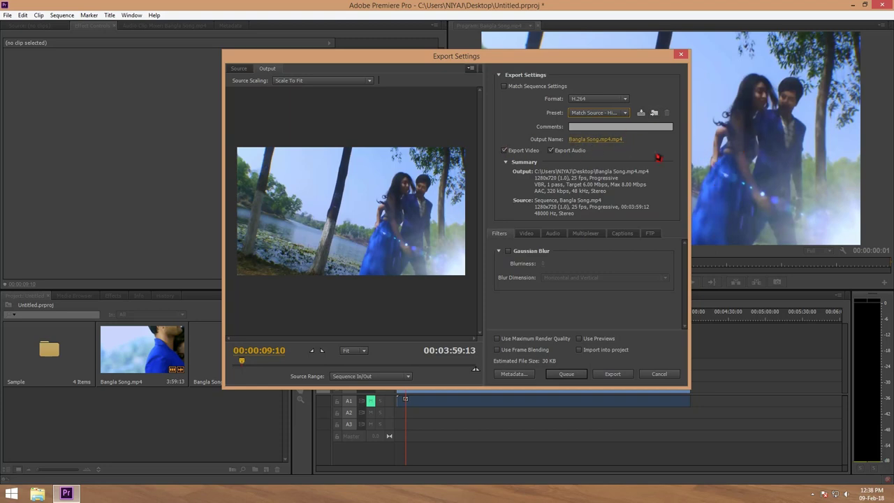
left_click(604, 139)
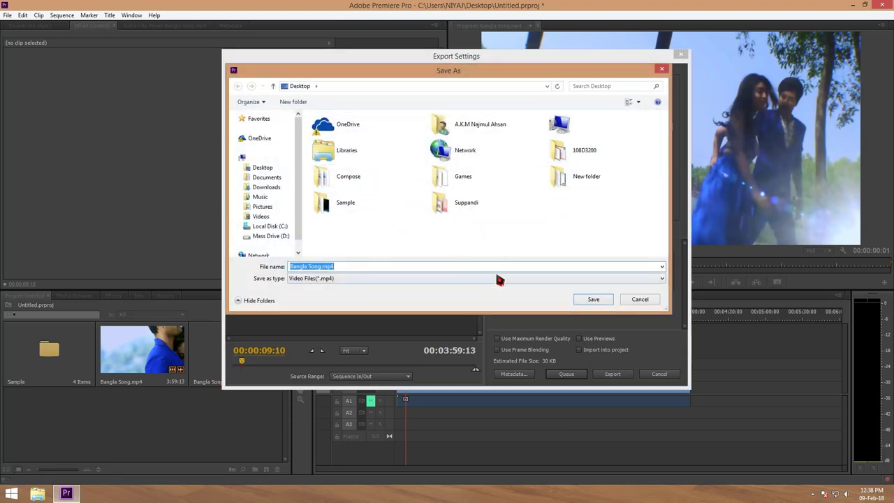
Save the export output to the Desktop as Bangla Song.mp4.mp4.
left_click(263, 170)
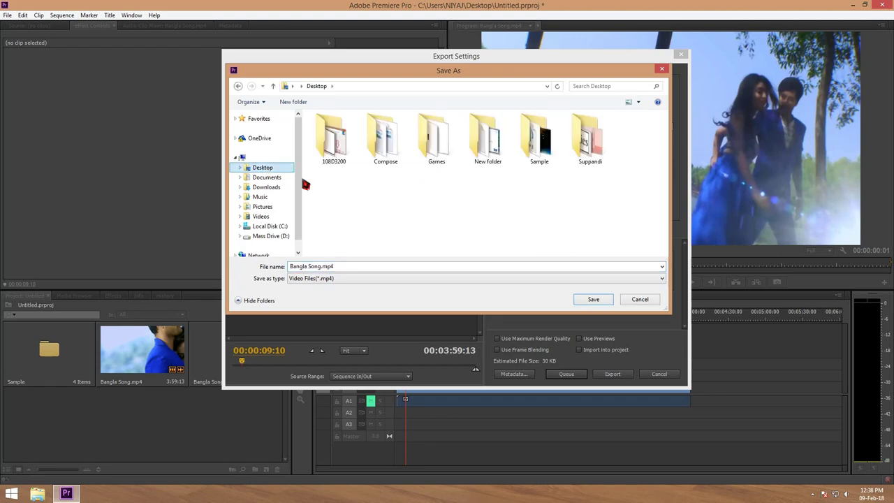
left_click(593, 301)
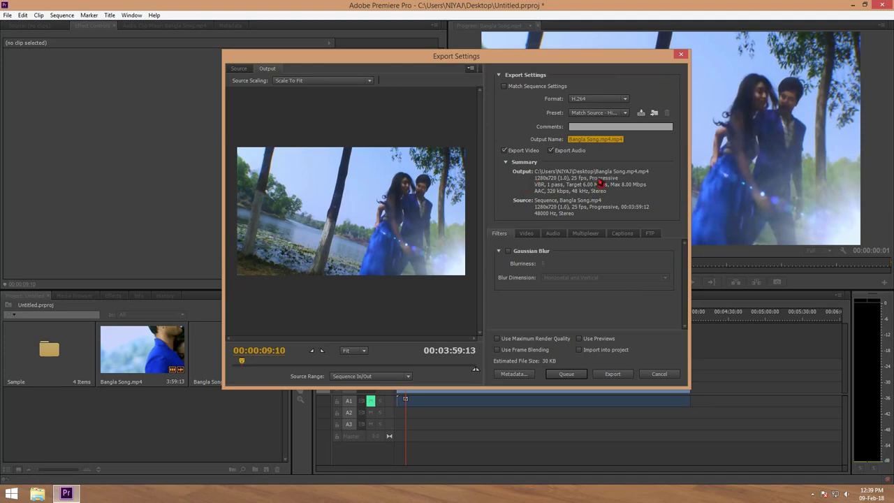
left_click(641, 139)
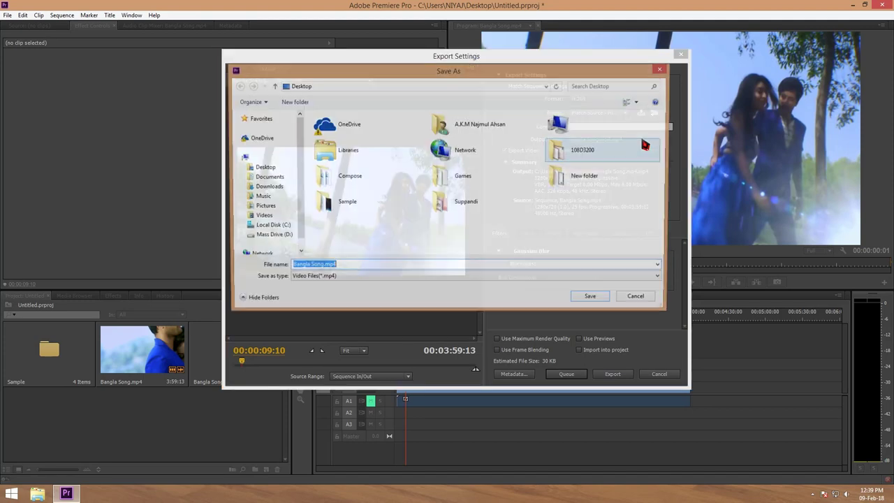
left_click(662, 71)
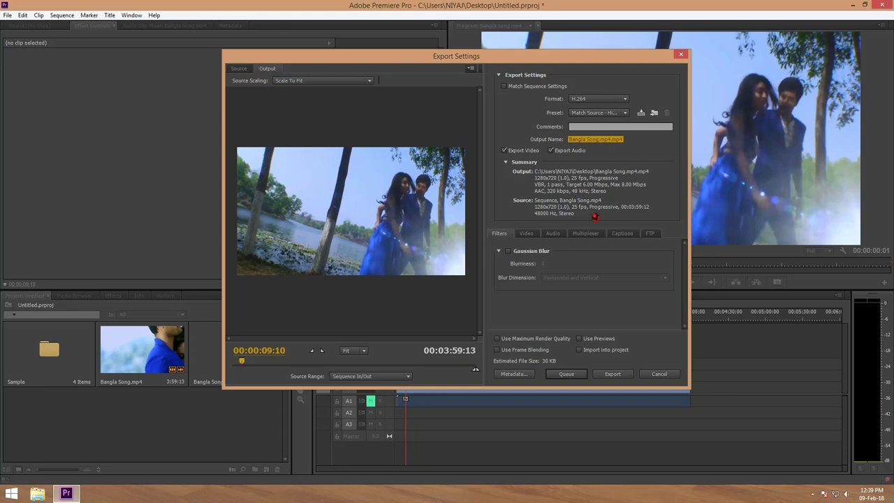
left_click(633, 155)
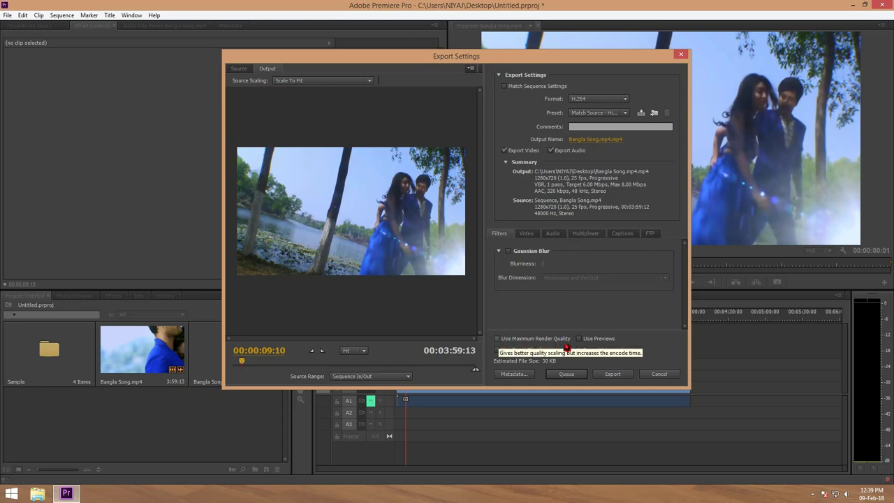
Leave Maximum Render Quality off, keep Match Source – High bitrate, and start the export.
left_click(497, 338)
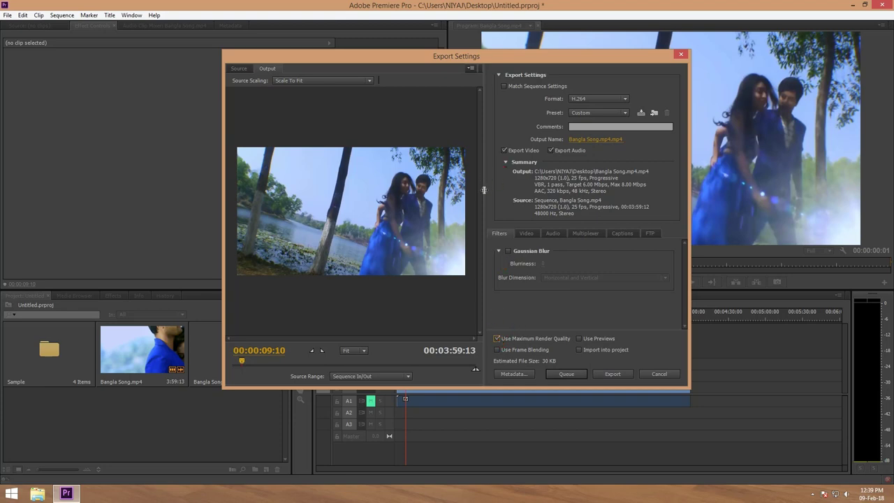
left_click(498, 339)
left_click(627, 113)
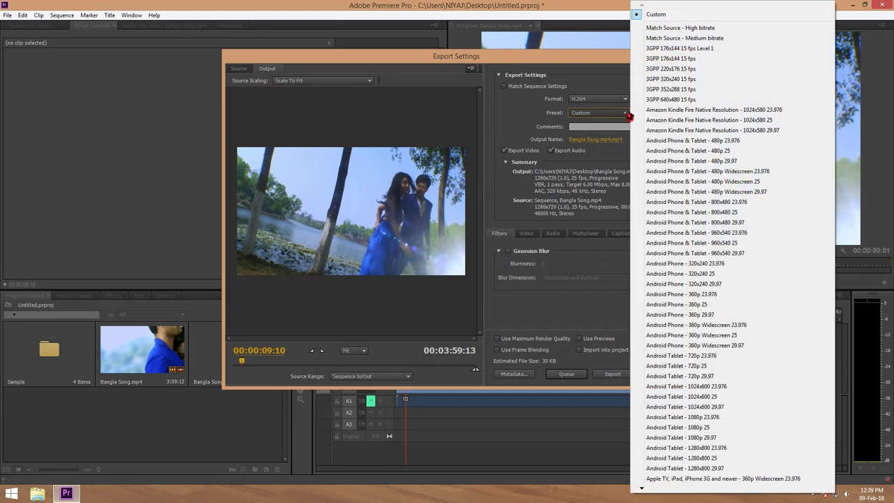
left_click(672, 28)
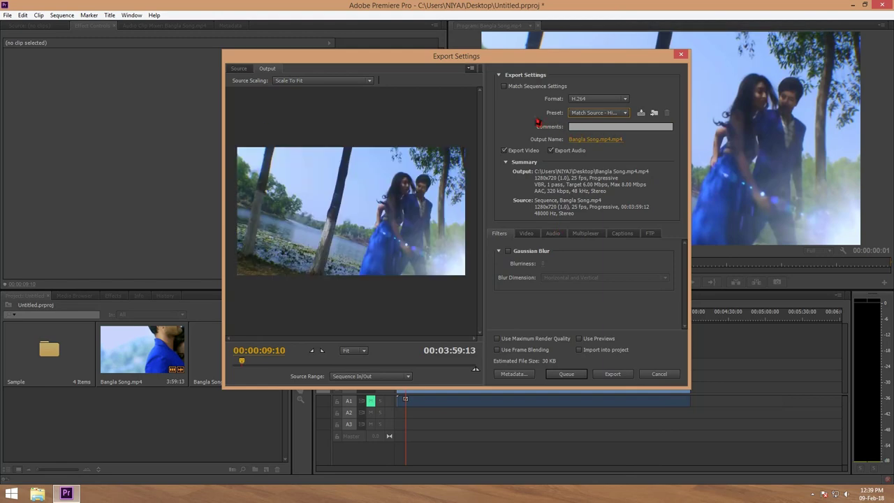
left_click(628, 116)
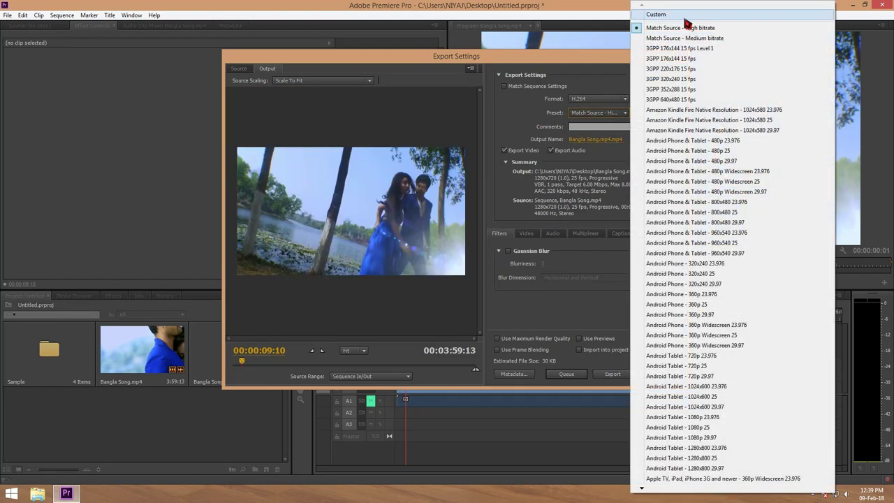
left_click(527, 124)
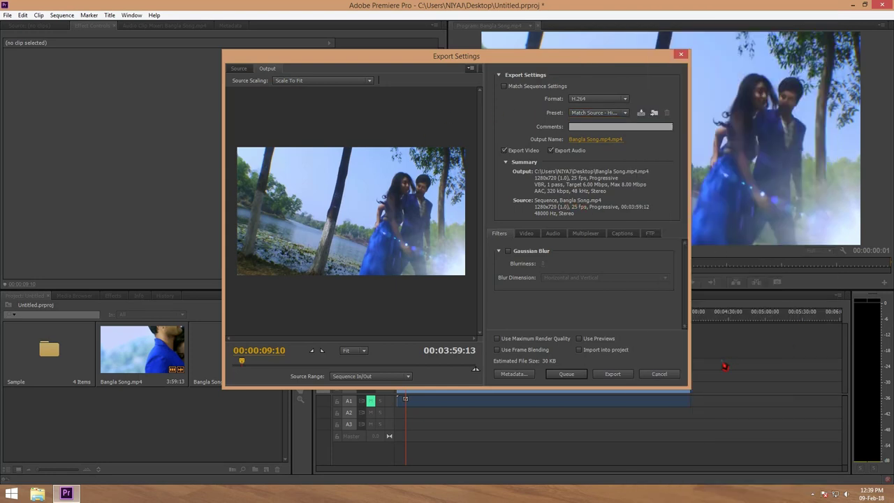
left_click(614, 375)
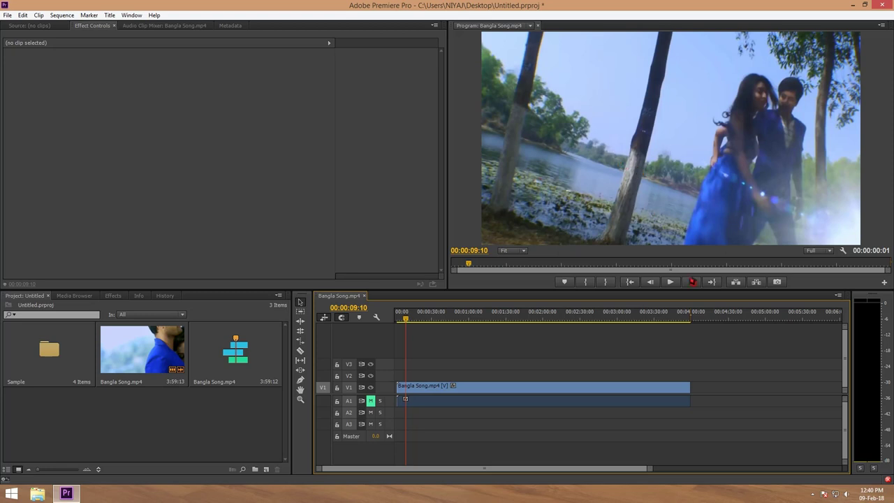
Create a new Color Matte item with 1280×720 settings.
left_click(266, 468)
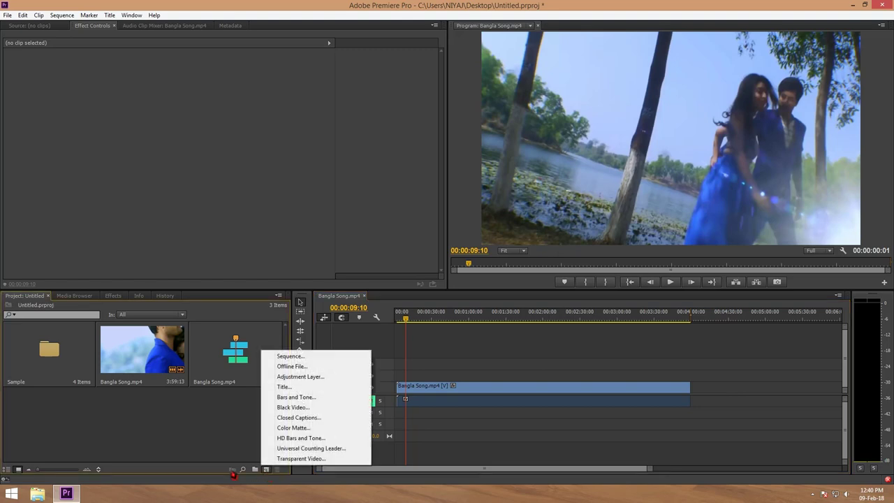
left_click(310, 429)
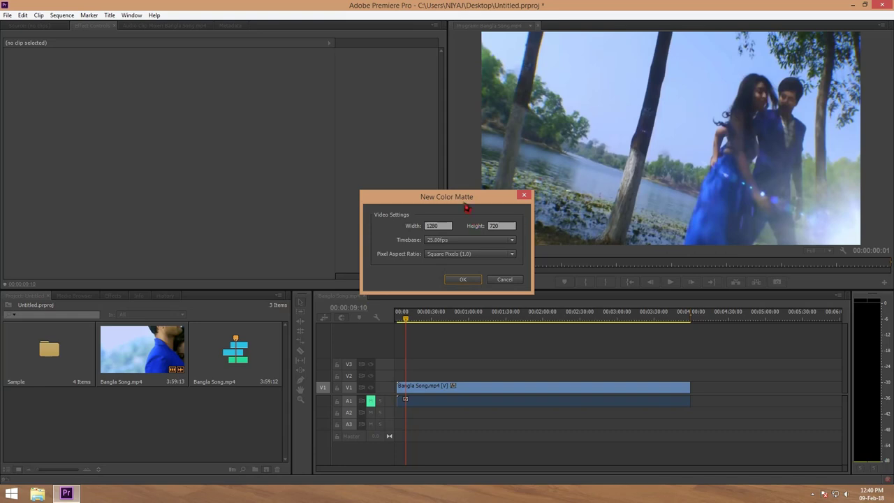
left_click_drag(467, 207, 378, 169)
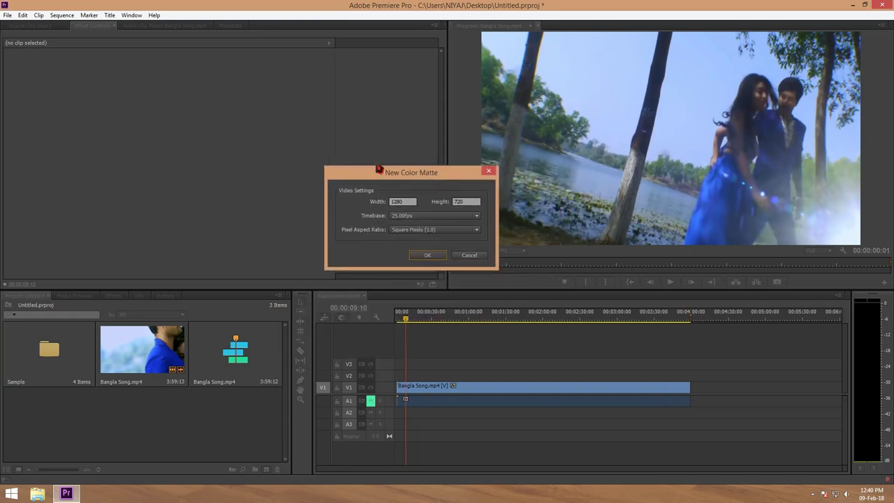
left_click(432, 255)
Make the matte colour black and keep the name Color Matte.
mouse_move(345, 181)
left_mouse_down()
mouse_move(354, 176)
mouse_move(360, 191)
mouse_move(353, 186)
left_mouse_up()
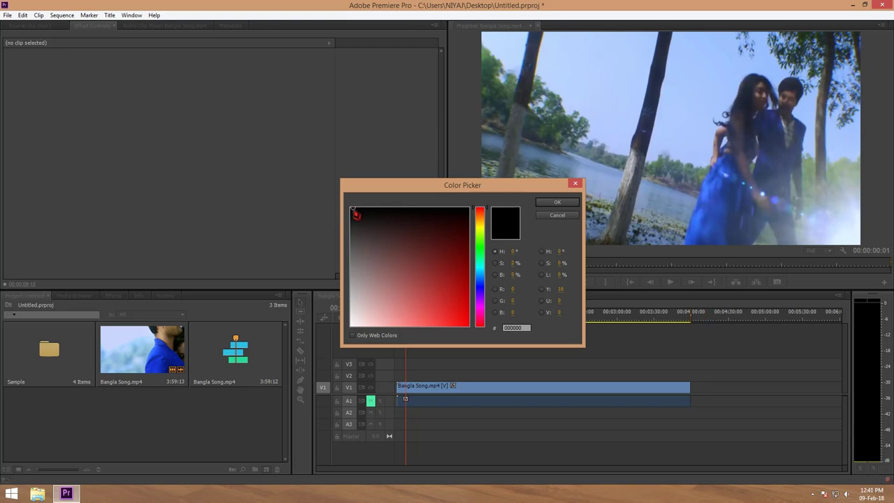
left_click(462, 316)
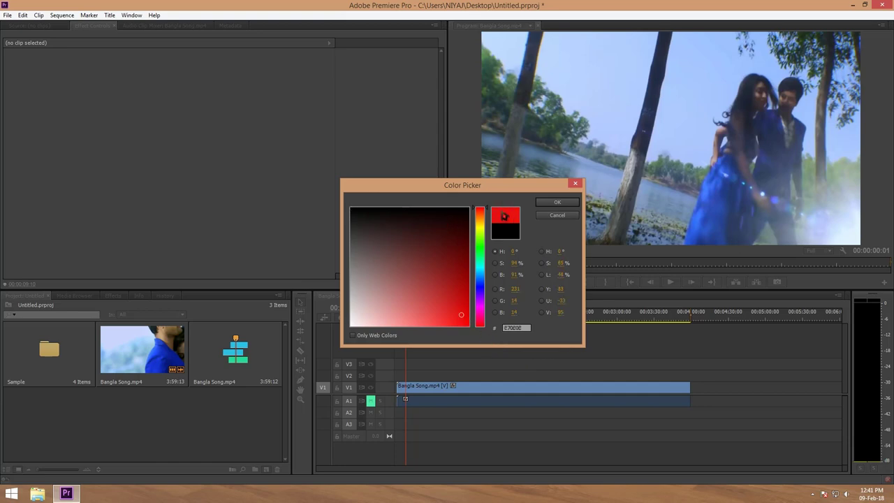
left_click(355, 210)
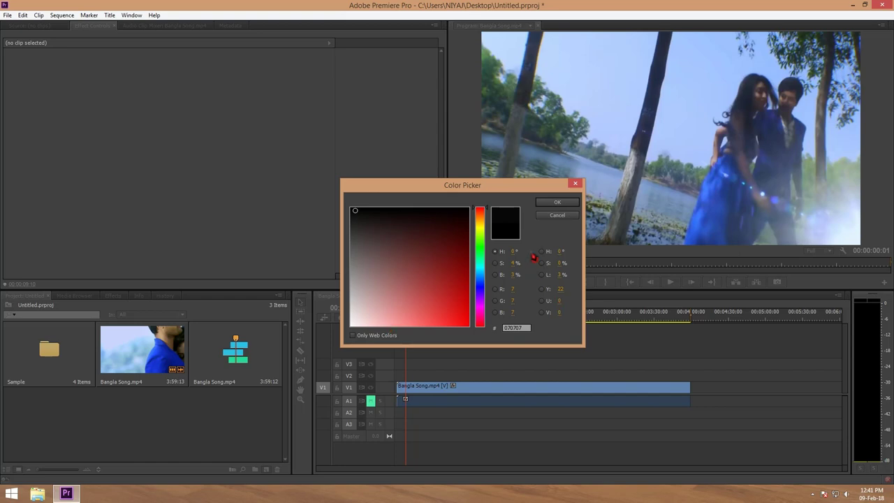
left_click(557, 202)
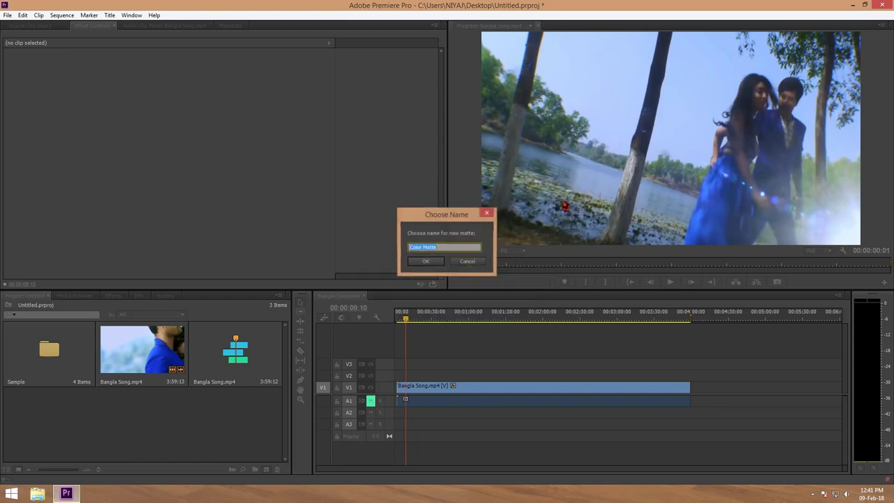
left_click(468, 247)
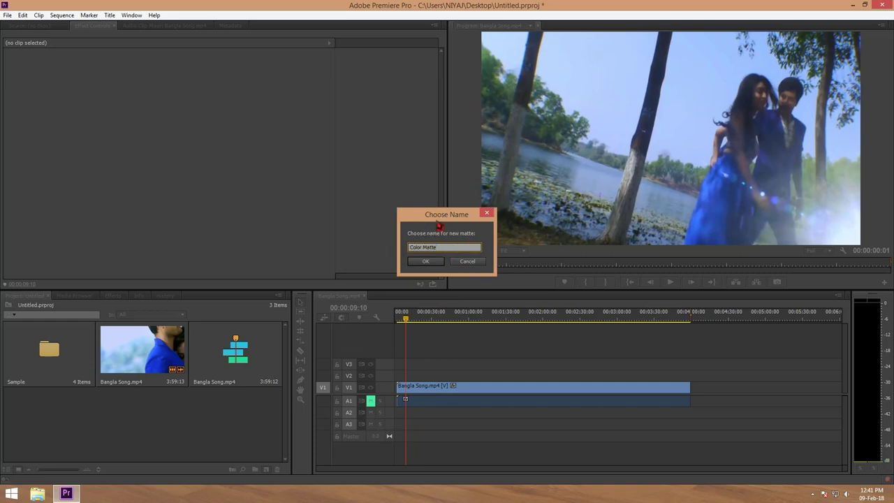
left_click(426, 263)
left_click(199, 406)
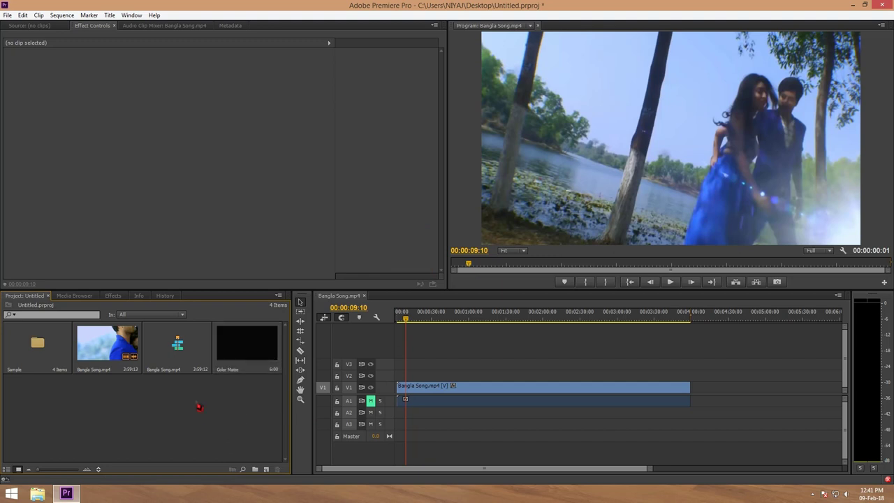
left_click(241, 367)
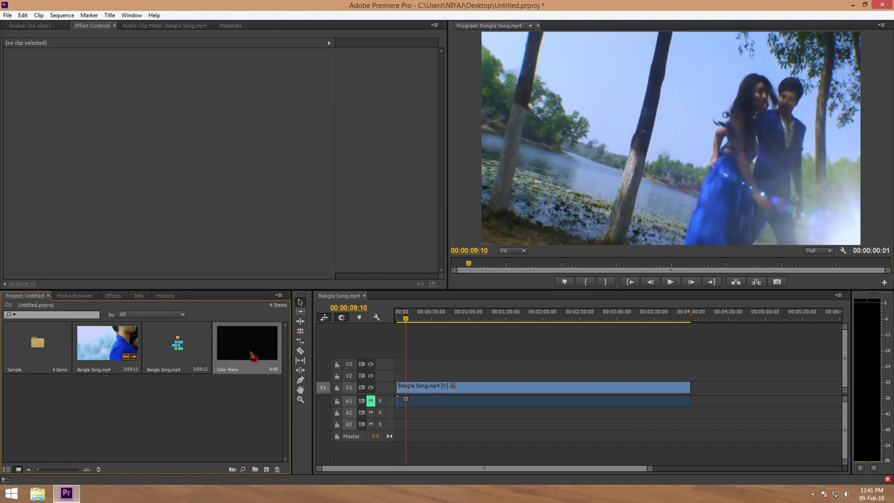
left_click(232, 418)
Place the Color Matte on track V2, park the playhead at 00:00:09:01, and show Effects.
left_click(232, 352)
left_click_drag(237, 343, 690, 382)
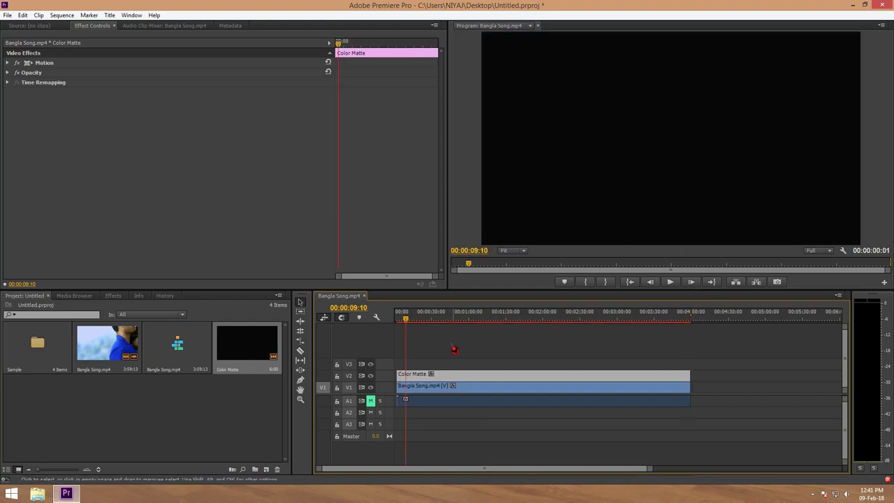
left_click(406, 319)
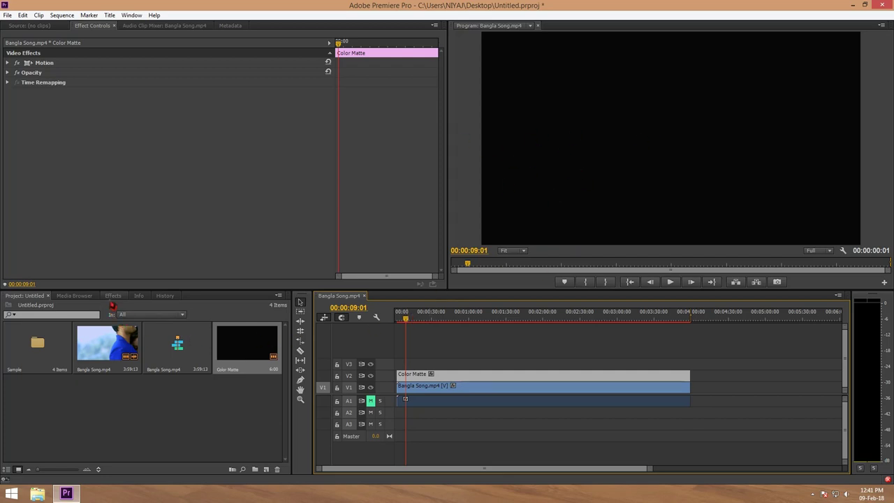
left_click(113, 296)
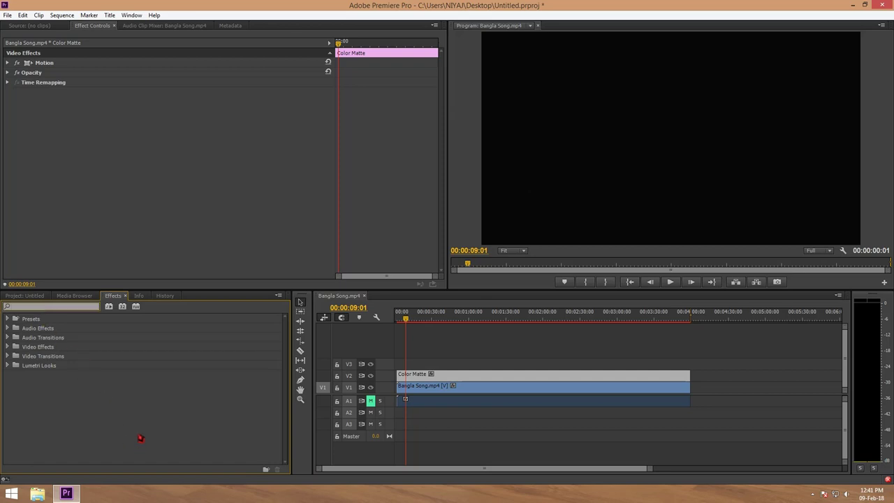
Search Effects for 'crop' and apply the Crop effect to the Color Matte clip.
type("crop")
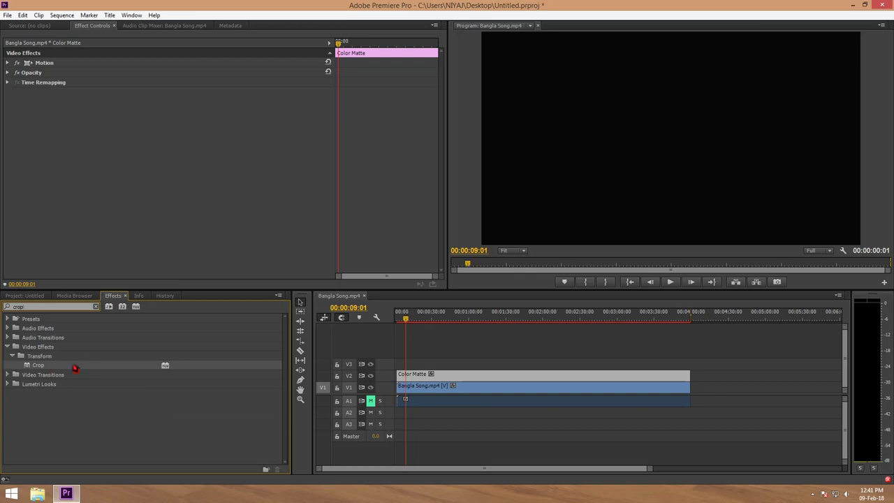
left_click_drag(41, 366, 453, 377)
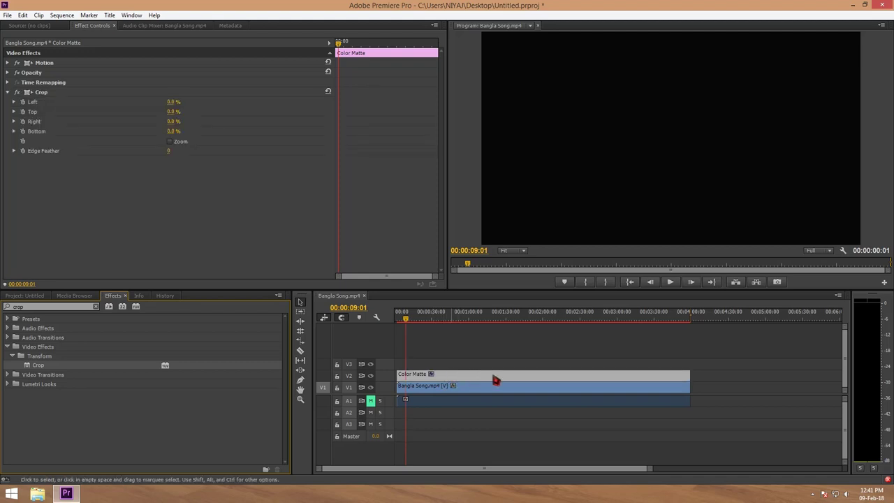
left_click(32, 26)
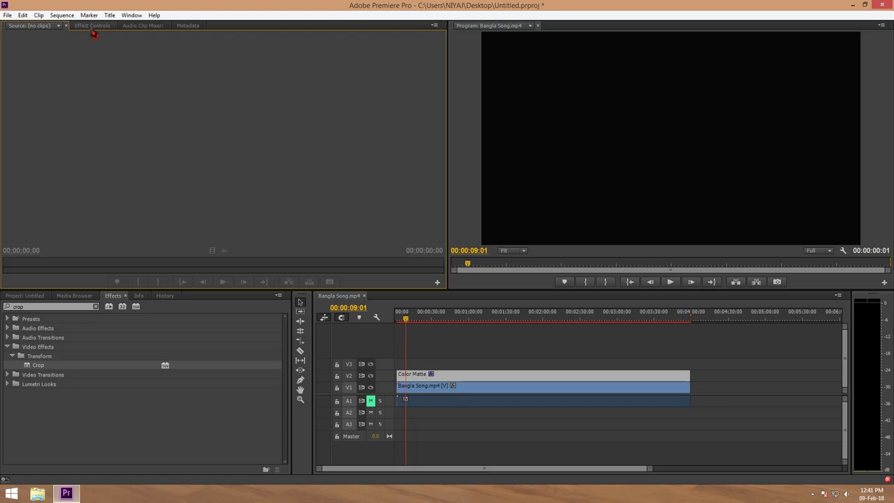
left_click(95, 28)
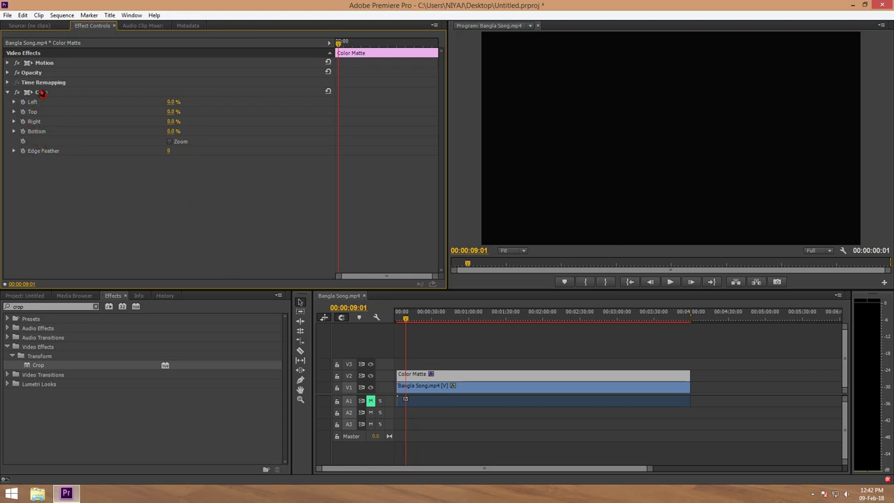
Set the Color Matte's Crop Bottom to 90%.
left_click(173, 131)
type("90")
key("Return")
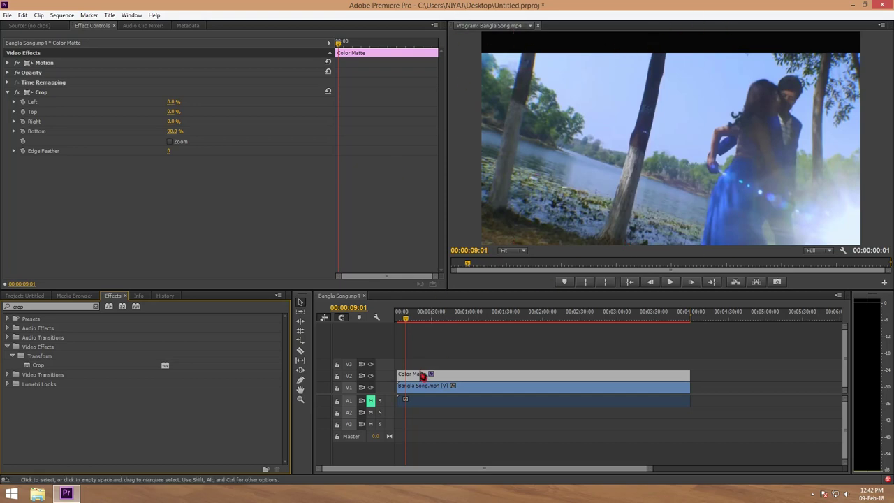
left_click(479, 377)
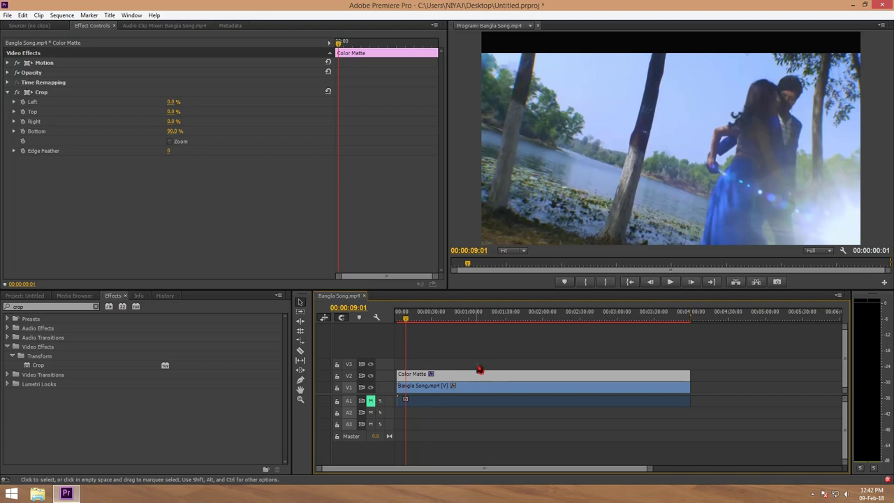
left_click(484, 354)
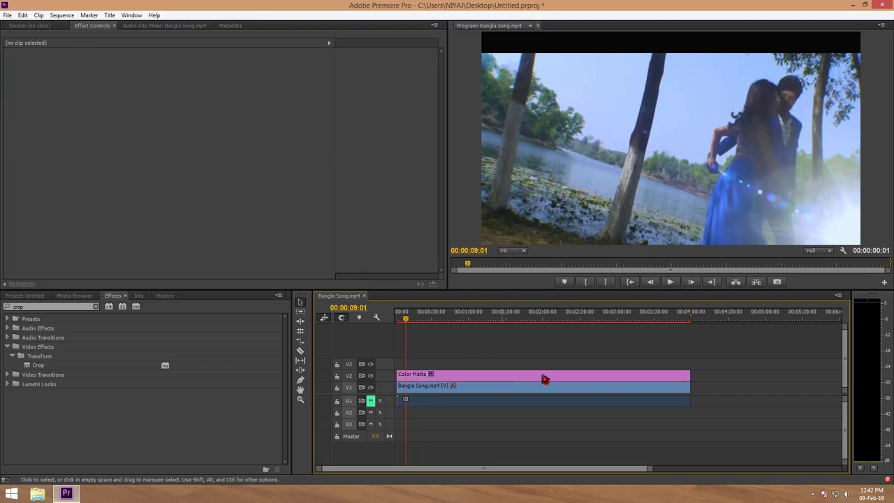
left_click(483, 382)
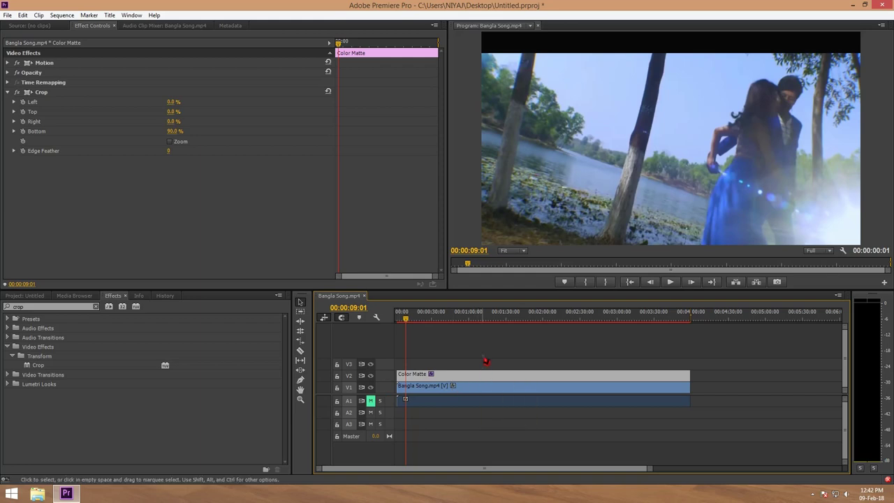
key("alt")
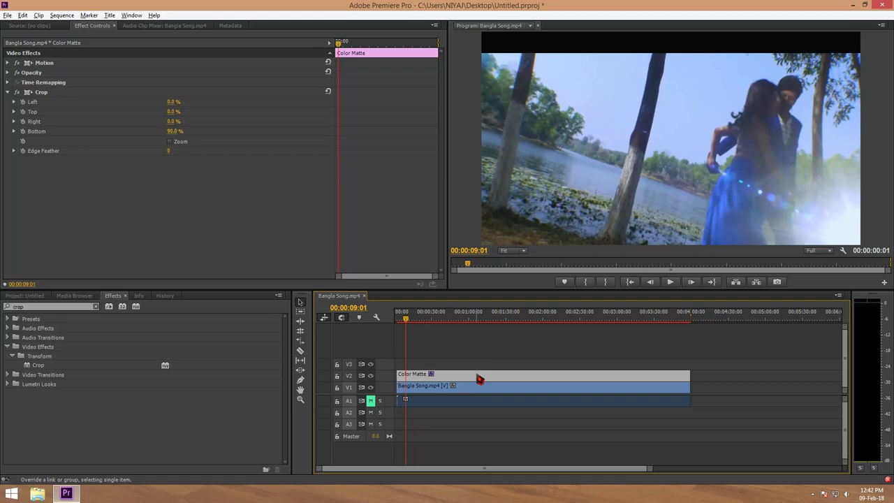
Alt-drag a copy of the cropped Color Matte from V2 onto track V3.
left_click_drag(446, 379, 449, 366)
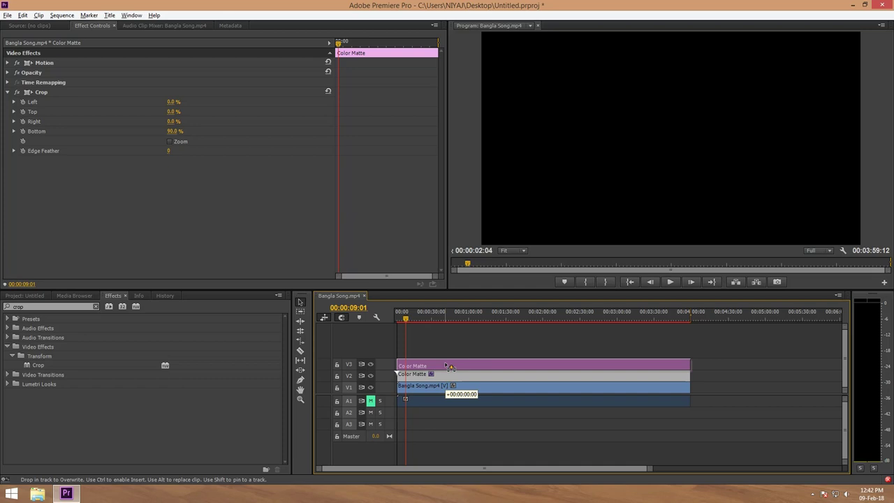
left_click_drag(450, 366, 448, 366)
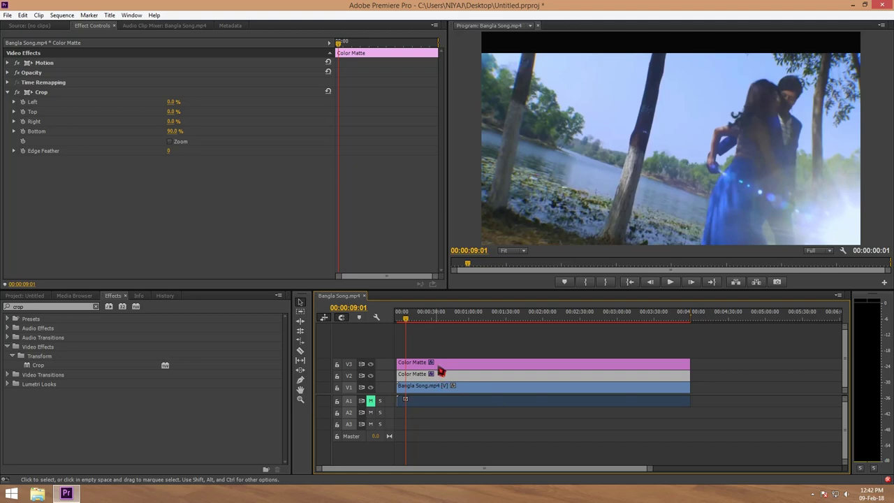
left_click(441, 373)
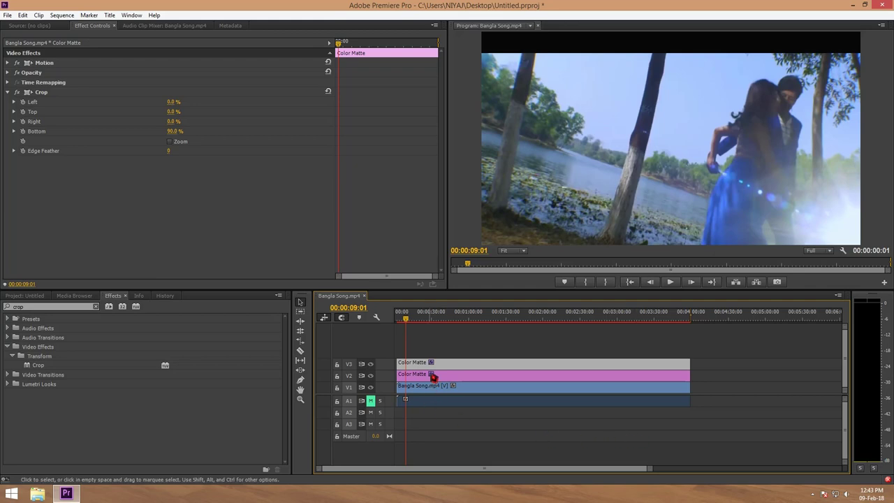
left_click(428, 352)
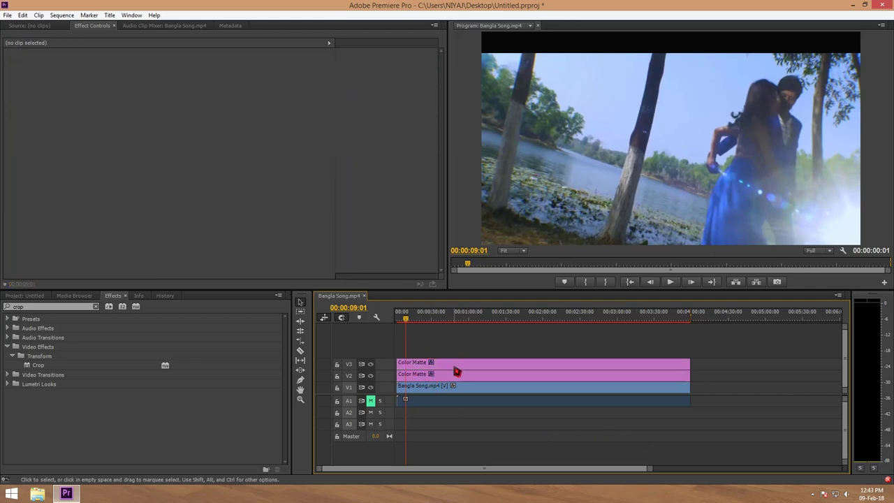
Set the V3 Color Matte copy's Crop to Bottom 0% and Top 90%.
left_click(454, 365)
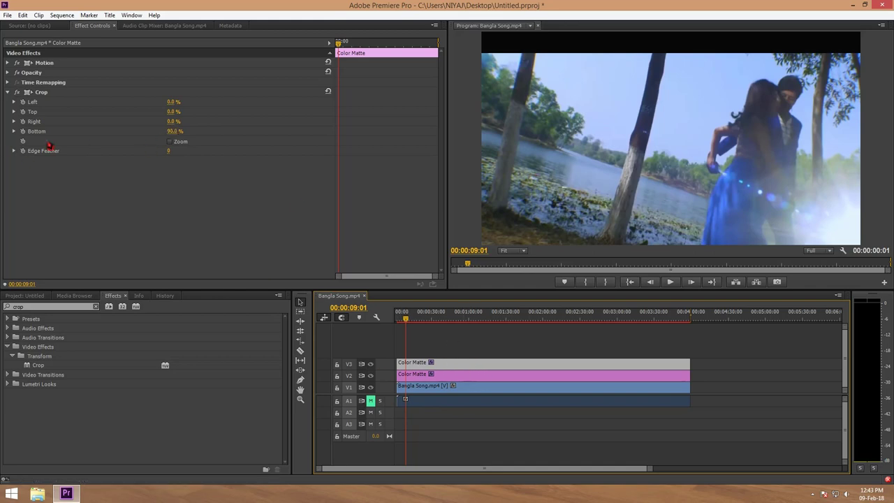
left_click(172, 130)
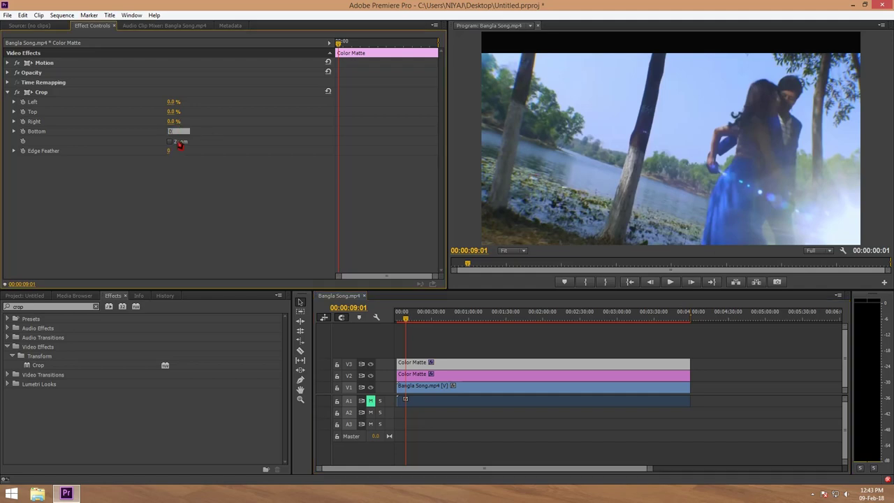
key("Return")
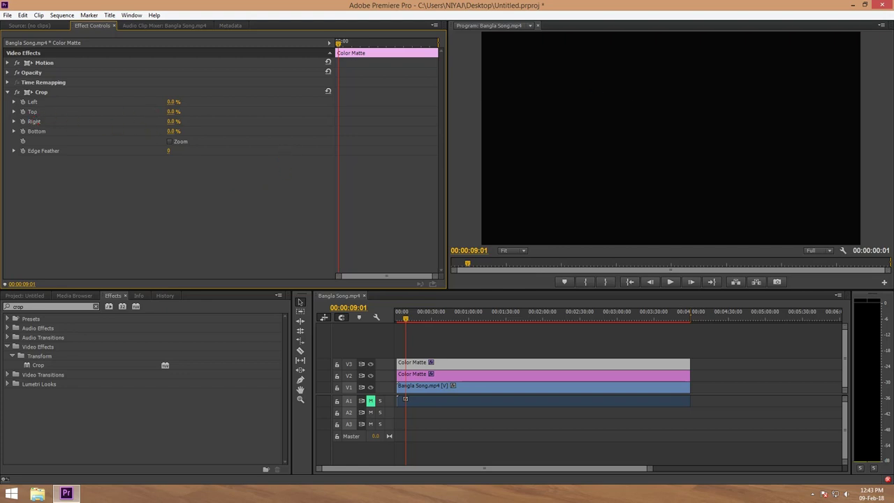
left_click(172, 112)
type("90")
left_click(148, 110)
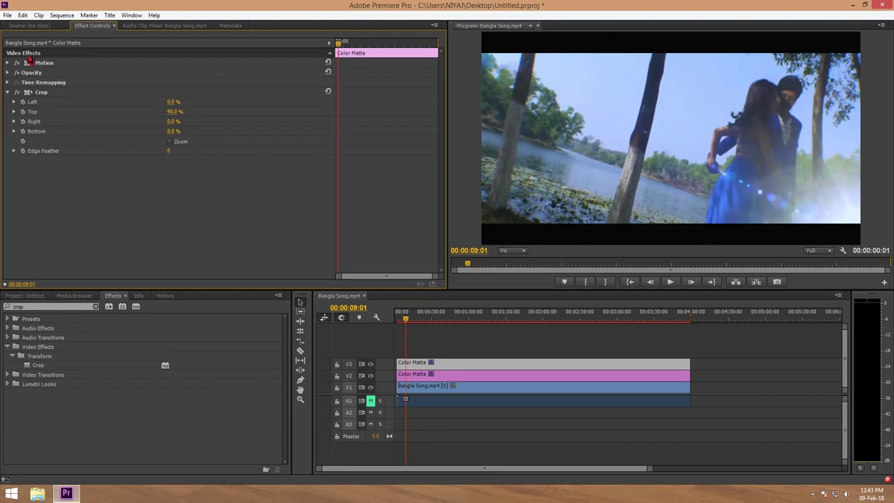
left_click(30, 25)
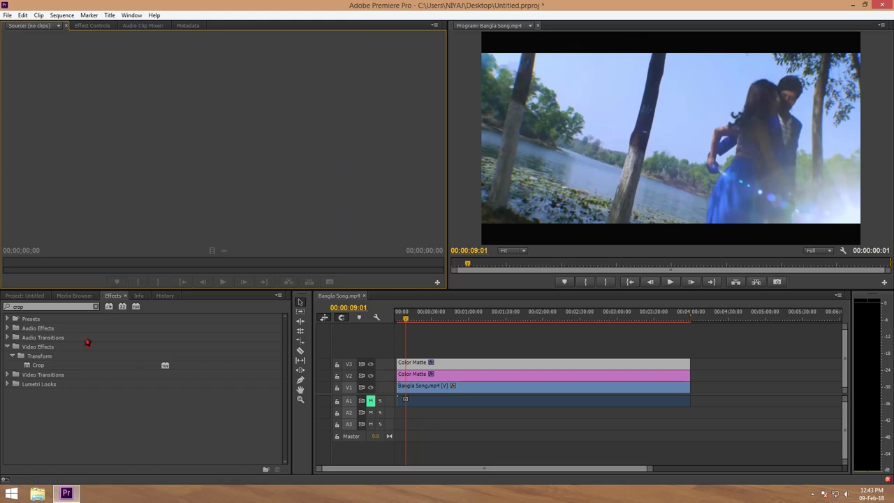
Move the playhead to 00:01:17:14 to check the letterboxed video.
left_click(14, 296)
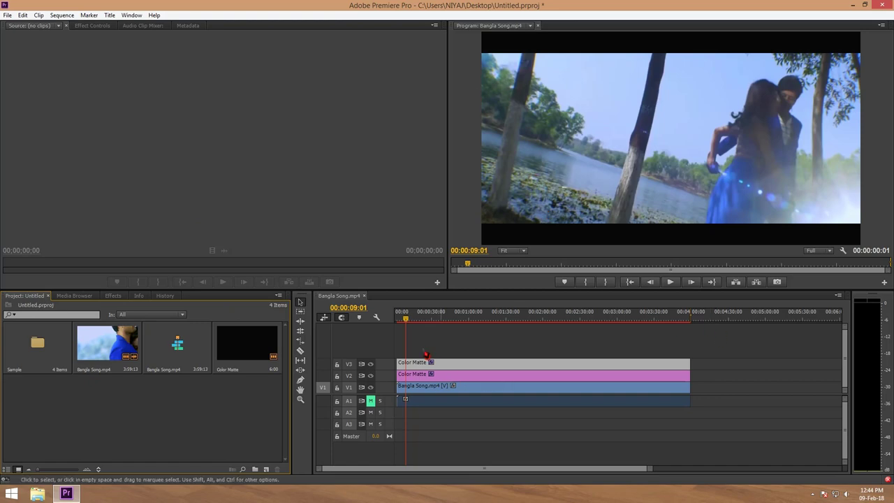
left_click(410, 326)
left_click_drag(409, 325, 494, 344)
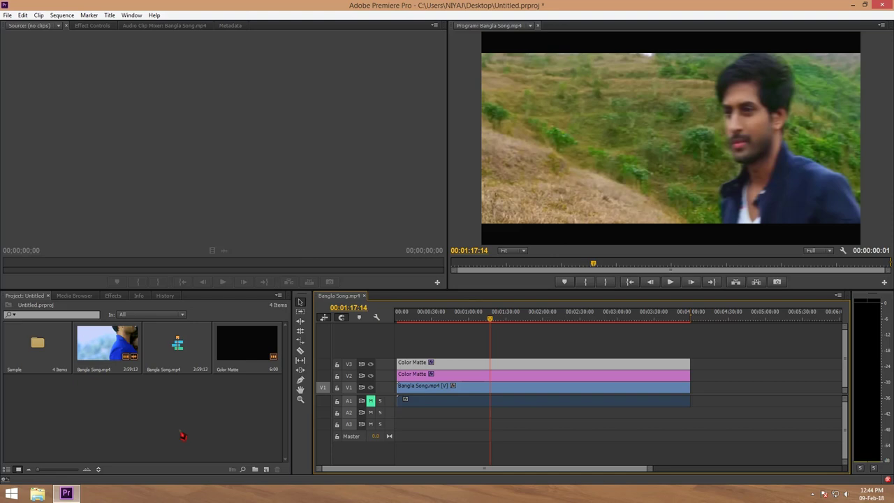
Return to the Effects list and collapse the Video Effects folder.
left_click(201, 414)
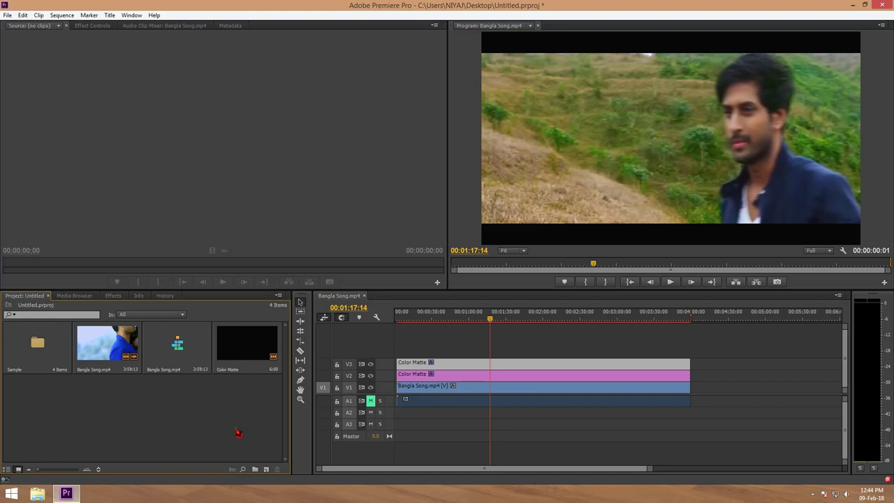
left_click(115, 296)
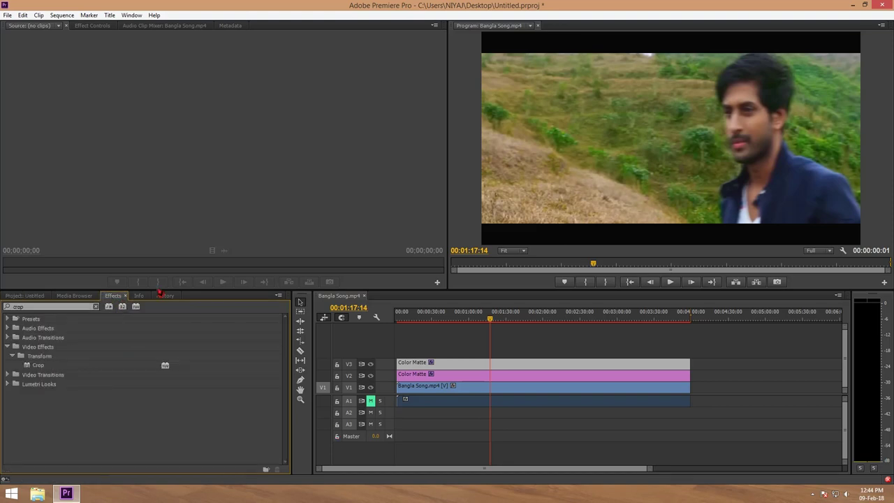
left_click(7, 347)
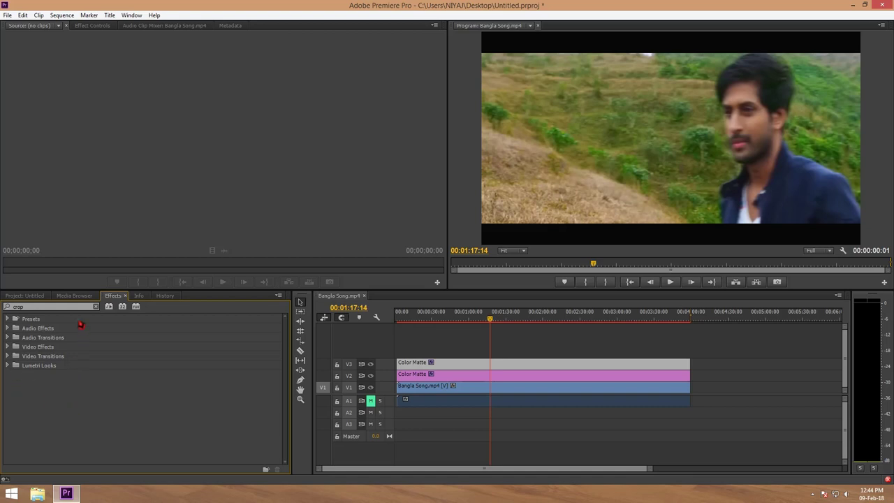
left_click(96, 307)
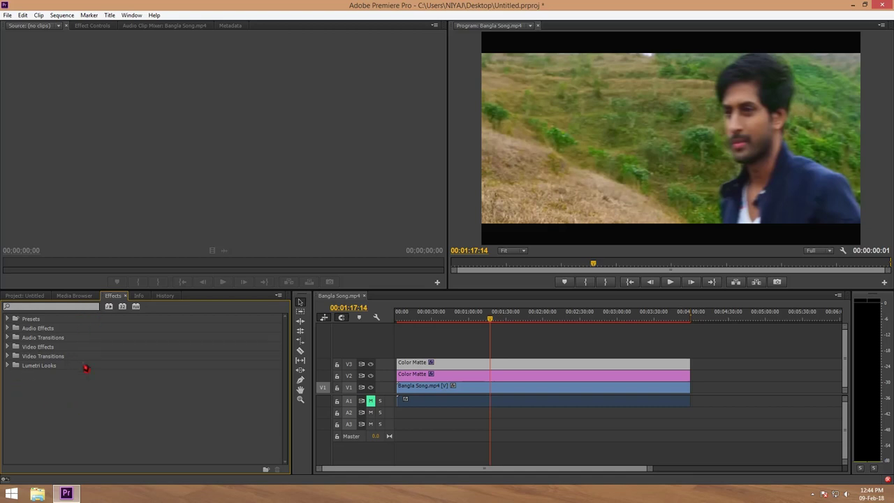
left_click(8, 365)
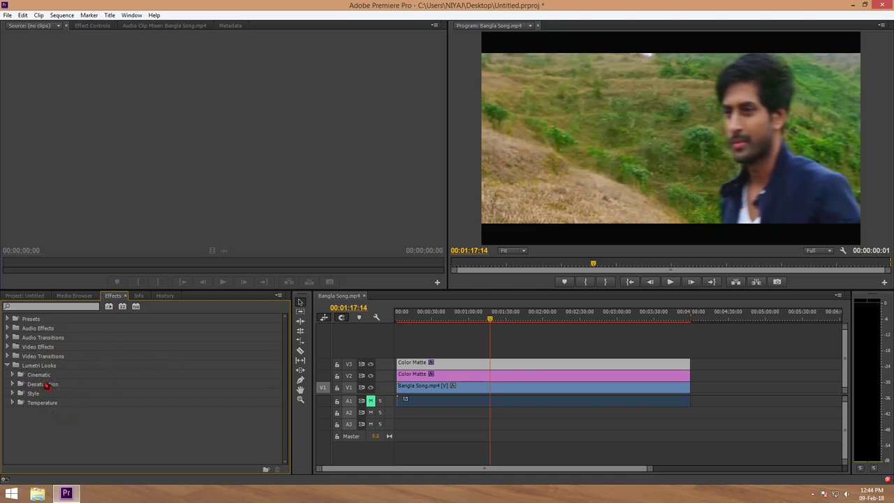
left_click(13, 375)
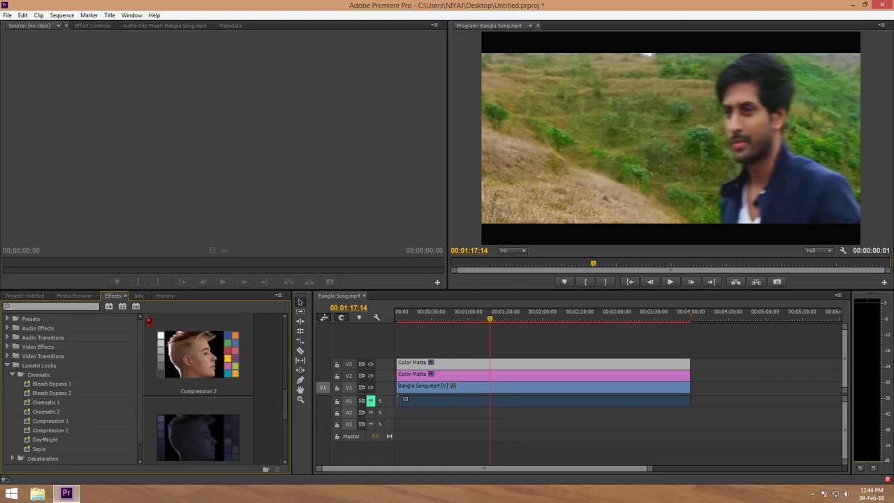
scroll(63, 421, "down", 1)
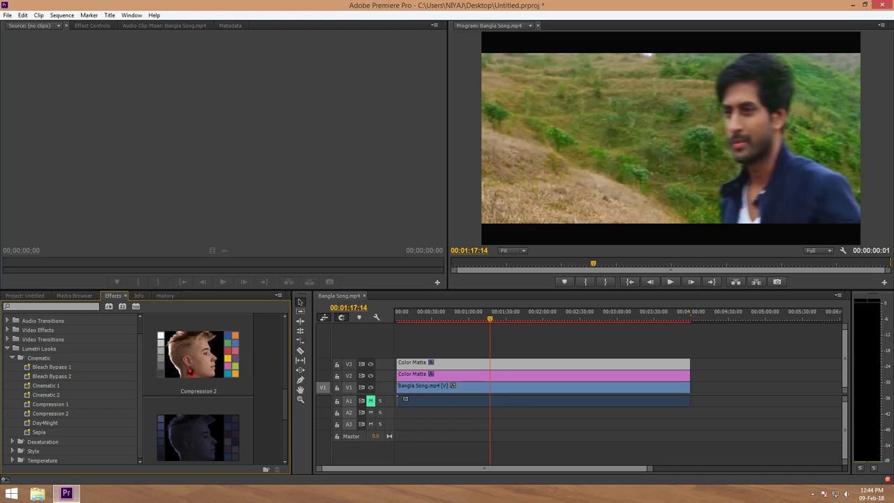
left_click(32, 367)
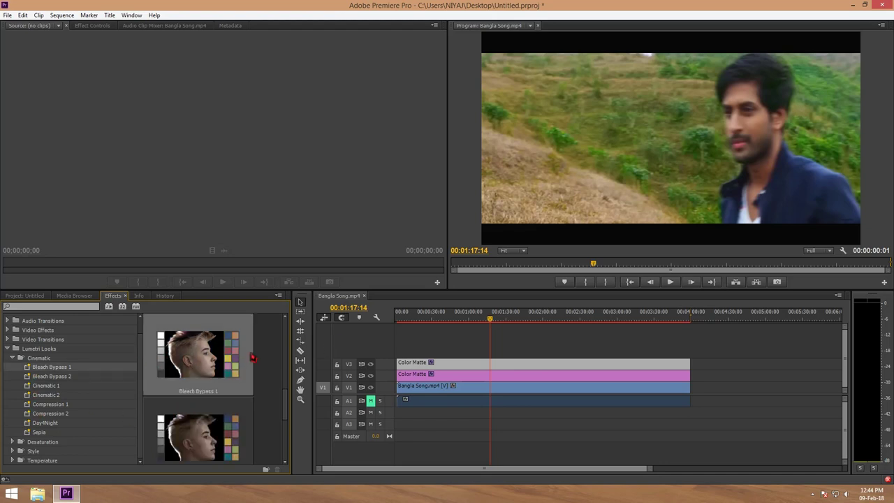
left_click(64, 378)
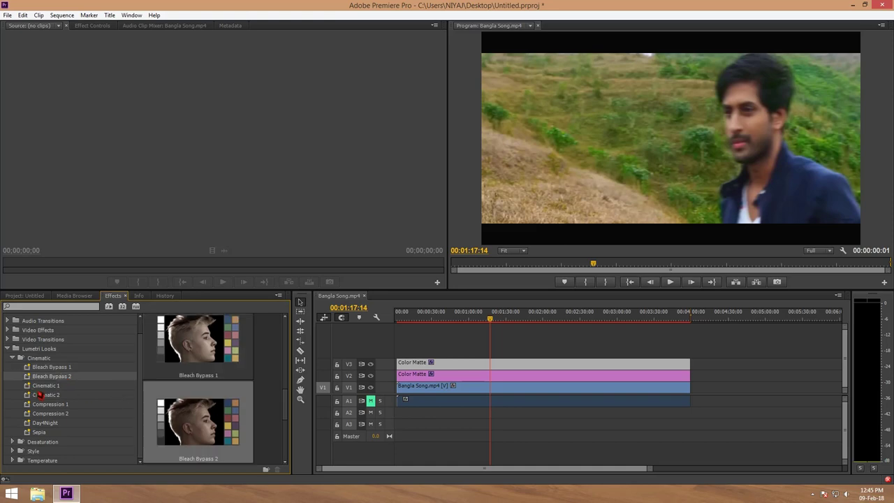
key("Down")
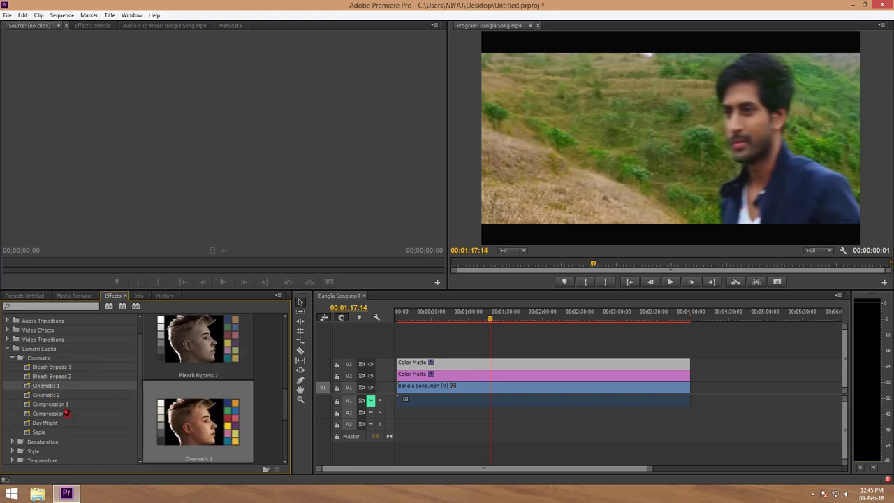
key("Down")
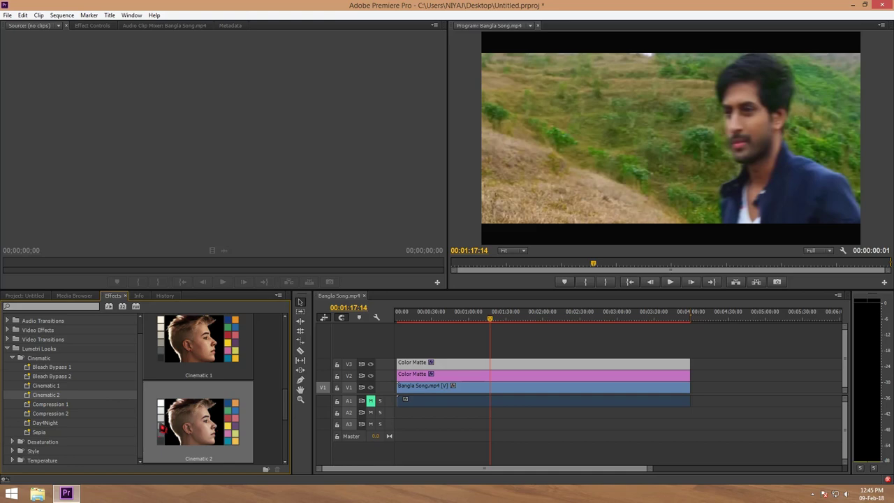
key("Down")
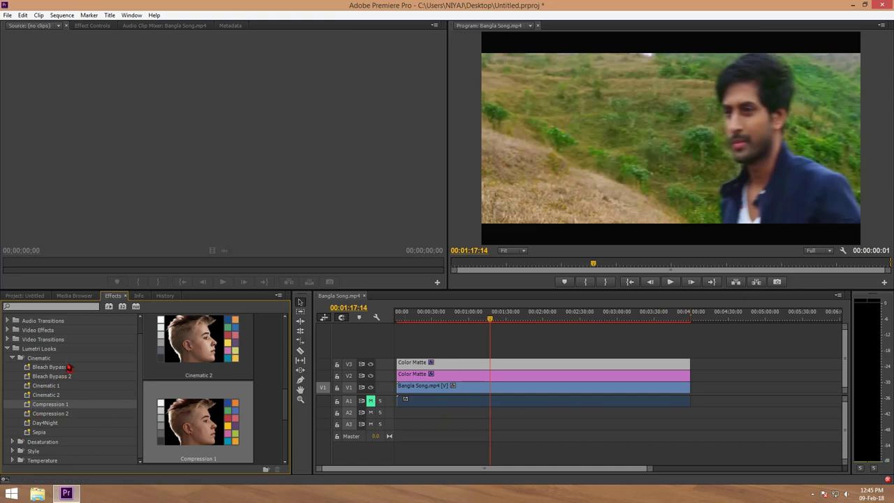
left_click(51, 422)
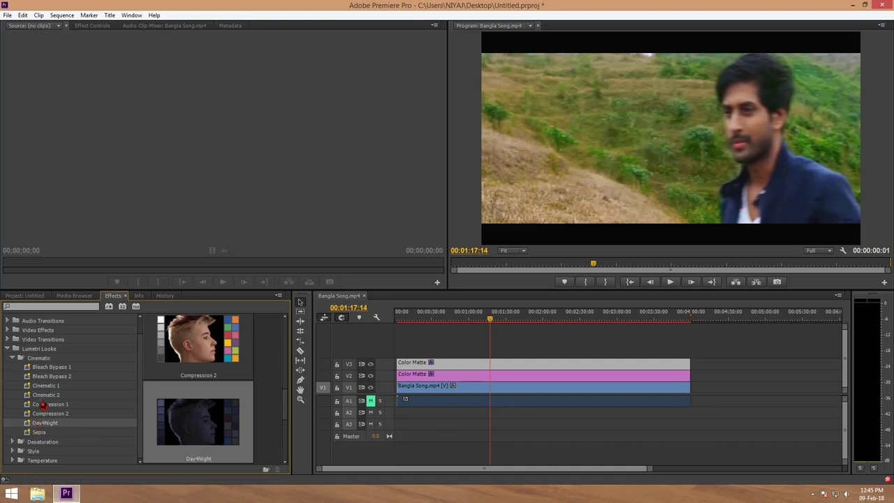
left_click(39, 386)
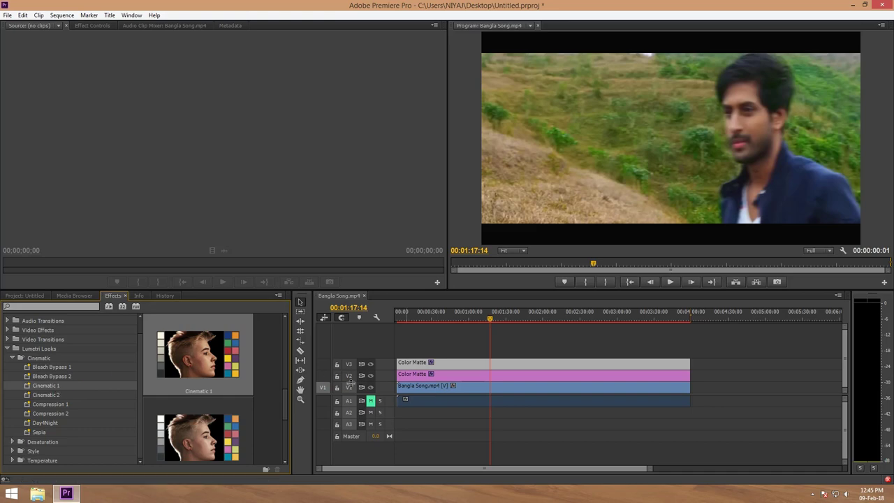
left_click(439, 396)
left_click(519, 436)
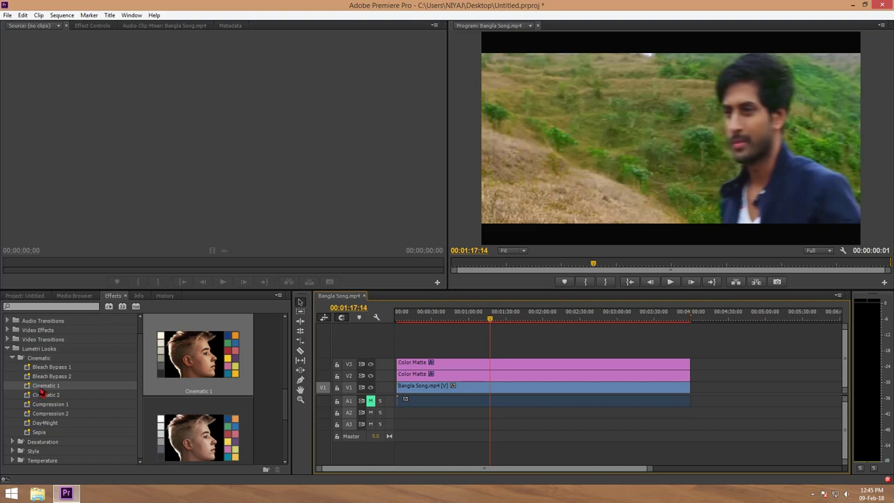
Apply the Cinematic 2 Lumetri look to the V1 clip and review it near 00:01:28:21.
left_click_drag(41, 394, 474, 390)
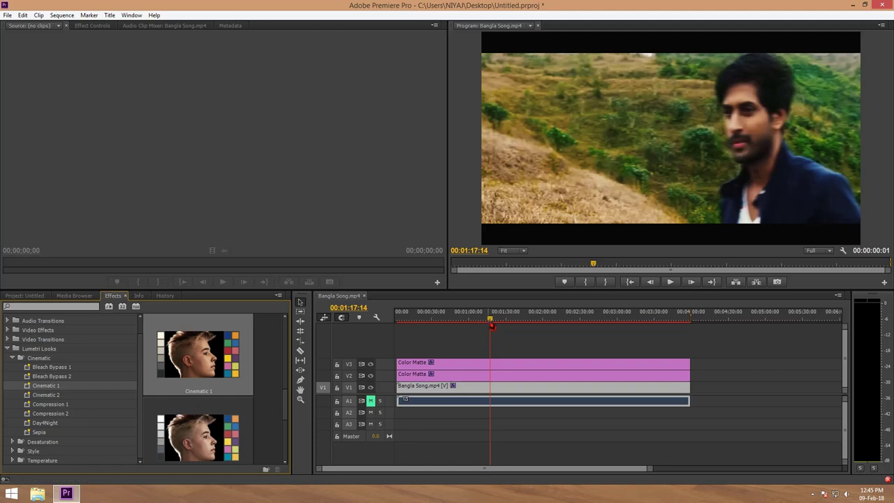
left_click_drag(491, 321, 501, 346)
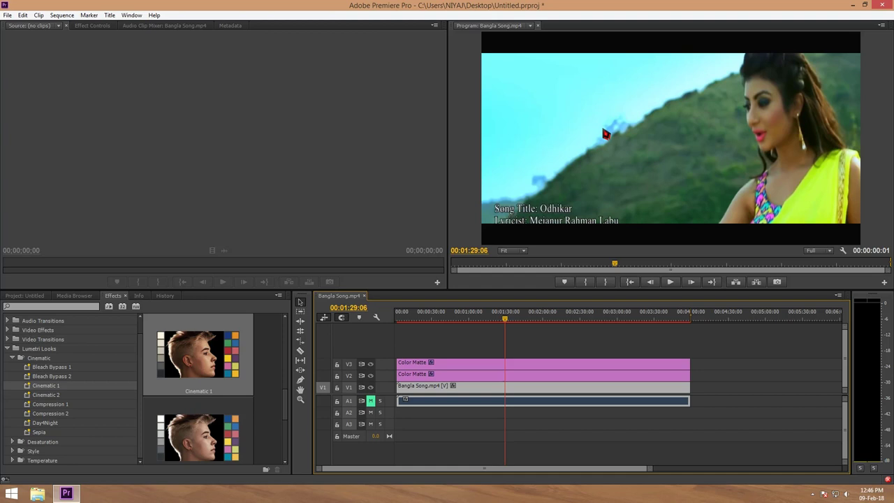
Apply the Compression 1 and Compression 2 looks to the V1 video clip.
left_click(53, 404)
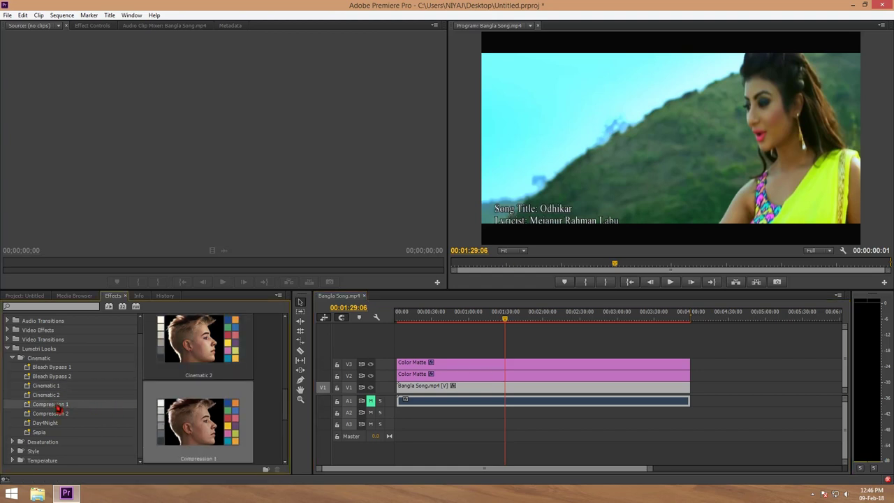
left_click_drag(57, 409, 449, 399)
left_click_drag(46, 413, 487, 392)
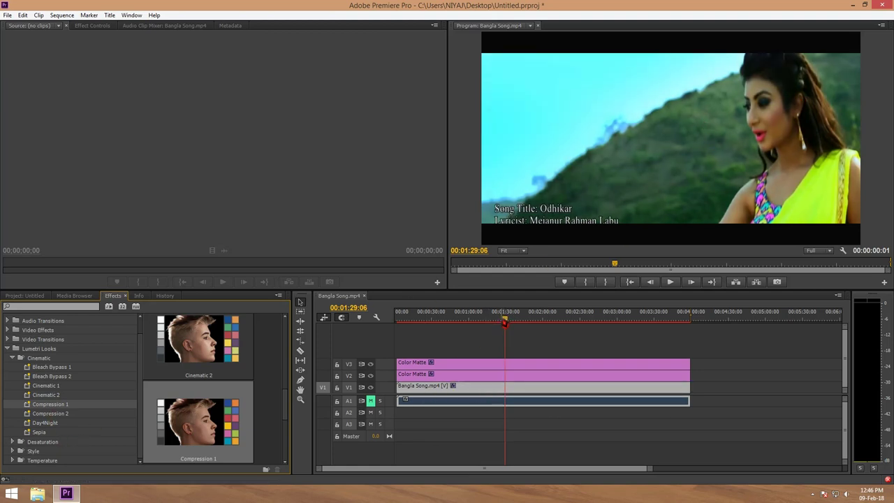
Scrub the sequence from 00:01:35:06 through 00:02:34:19 to review the looks.
left_click(513, 320)
left_click_drag(520, 322, 553, 358)
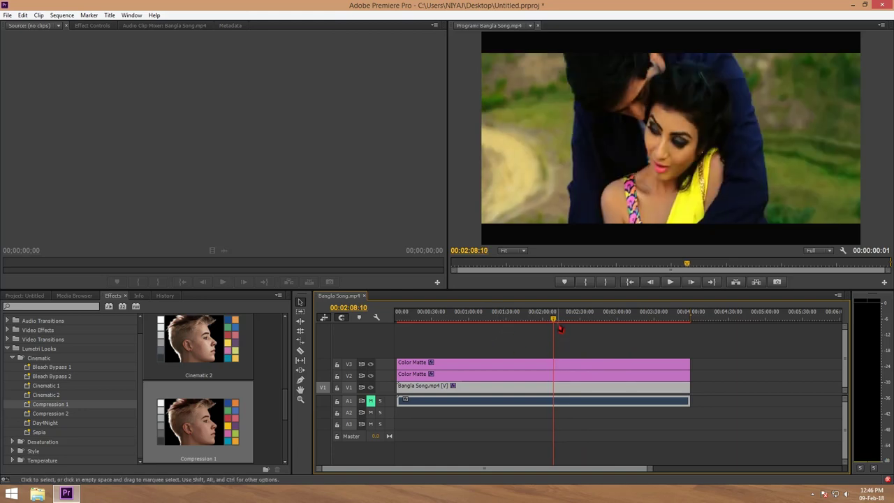
left_click_drag(557, 322, 534, 377)
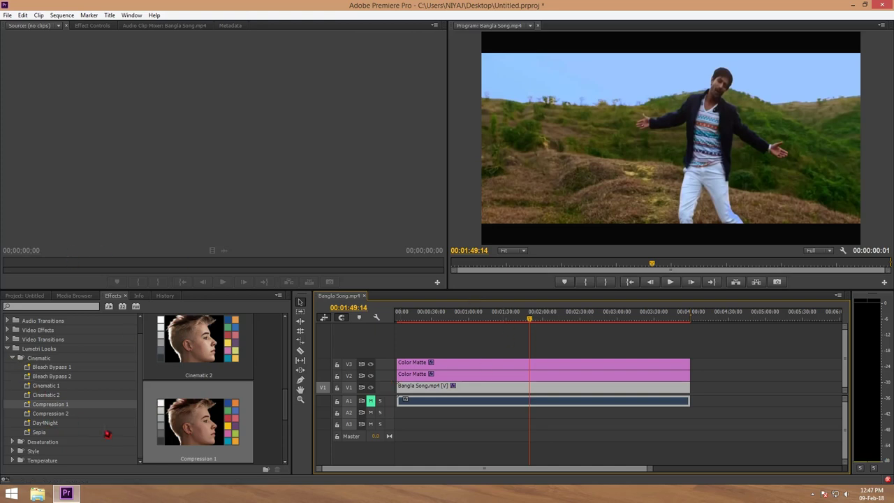
Preview the Maximum Desaturation and Overall Saturation 1.2 looks, then collapse the groups.
left_click(13, 358)
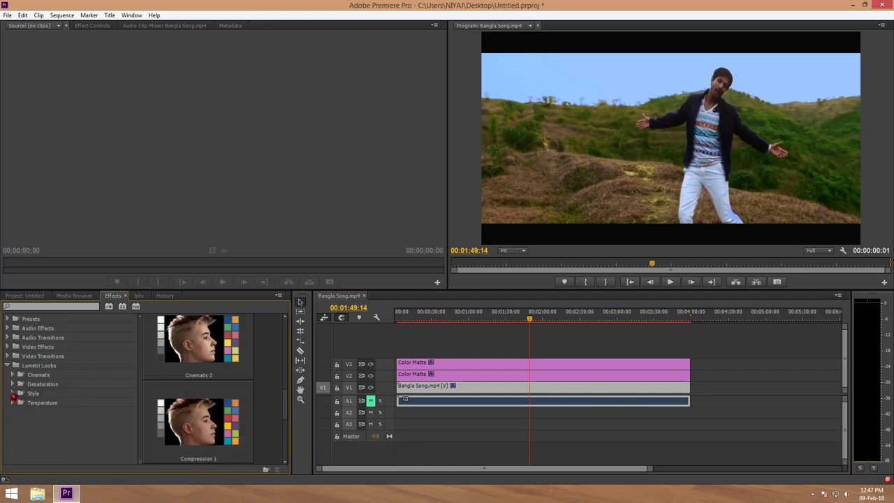
left_click(13, 384)
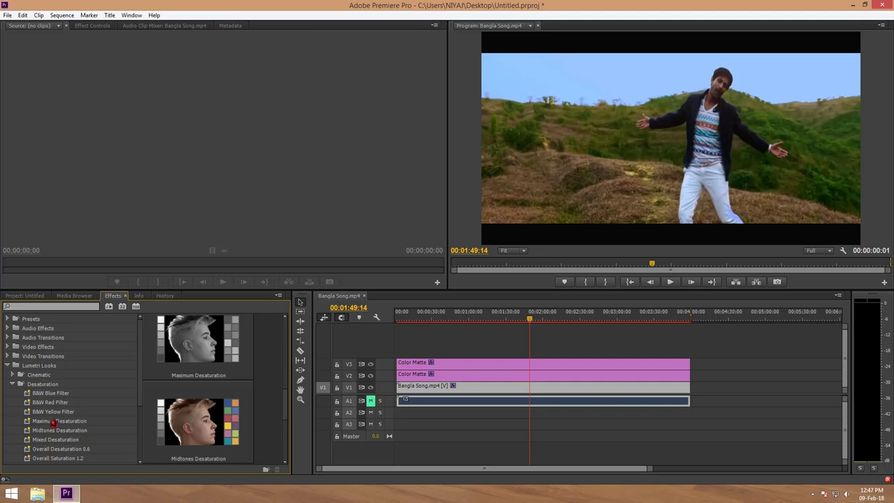
left_click(53, 422)
left_click(67, 459)
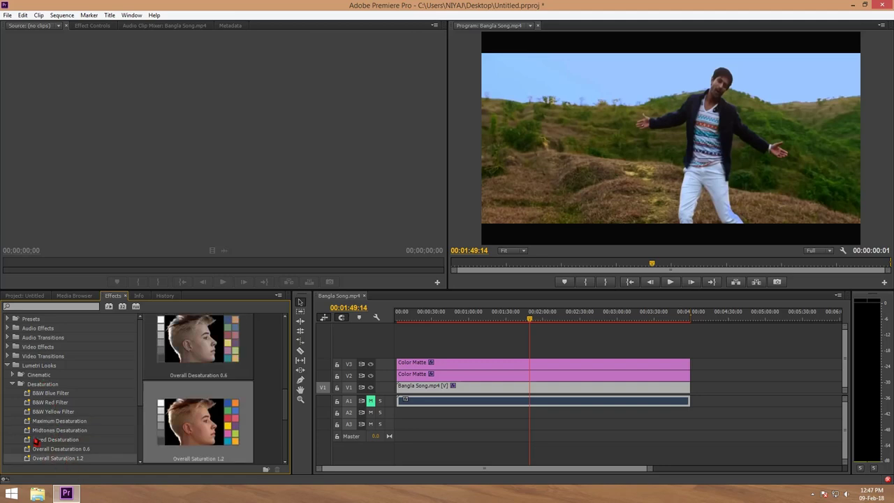
left_click(53, 421)
left_click(13, 384)
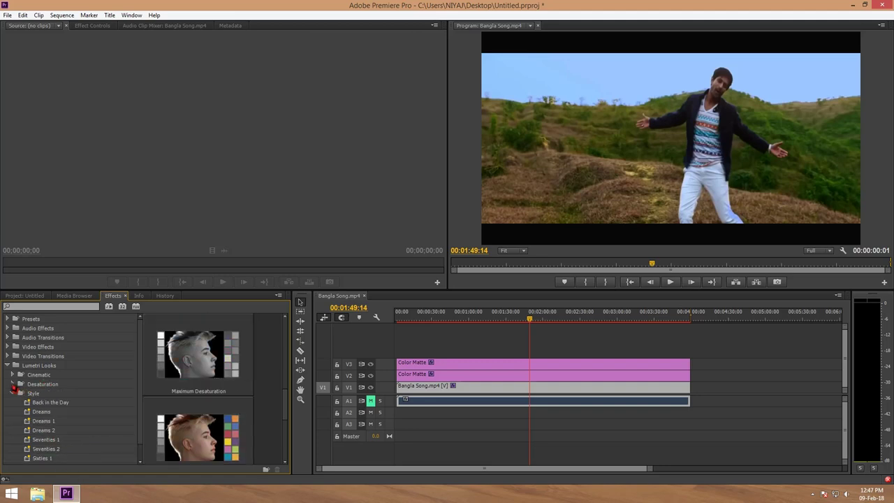
left_click(13, 393)
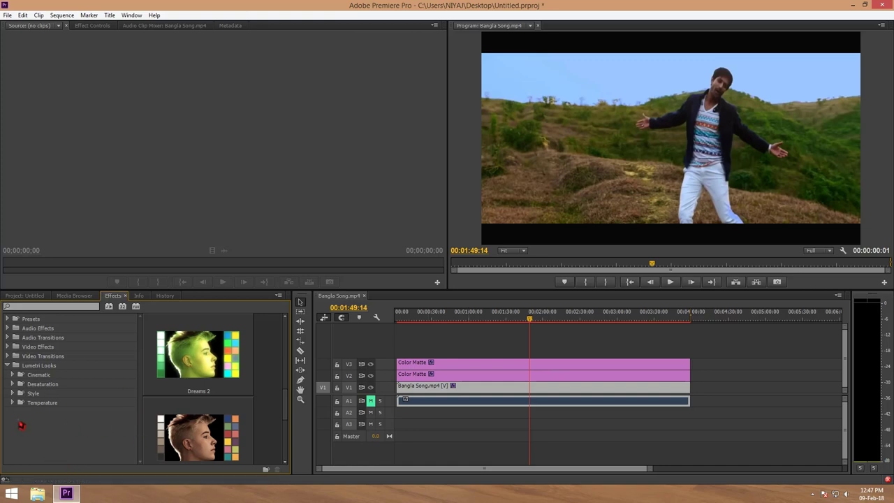
Preview the Seventies 1 and Dreams Style looks, then apply Dreams 1 to the V1 clip.
left_click(12, 393)
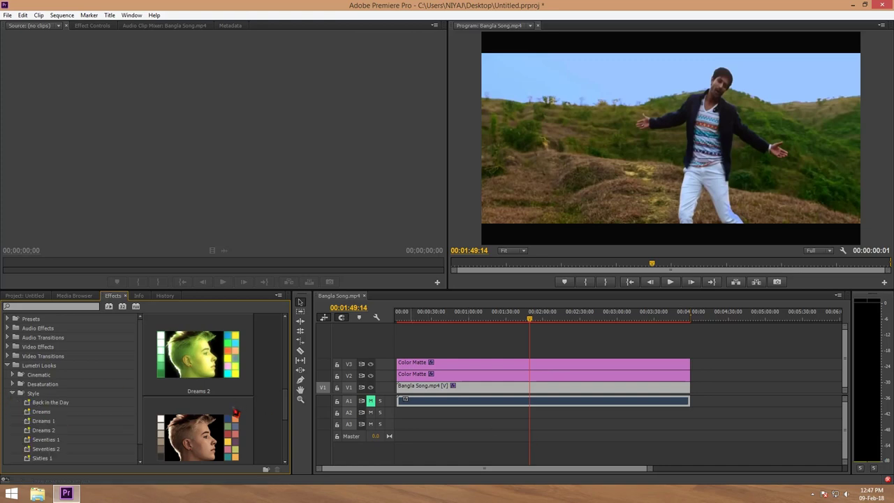
left_click(46, 440)
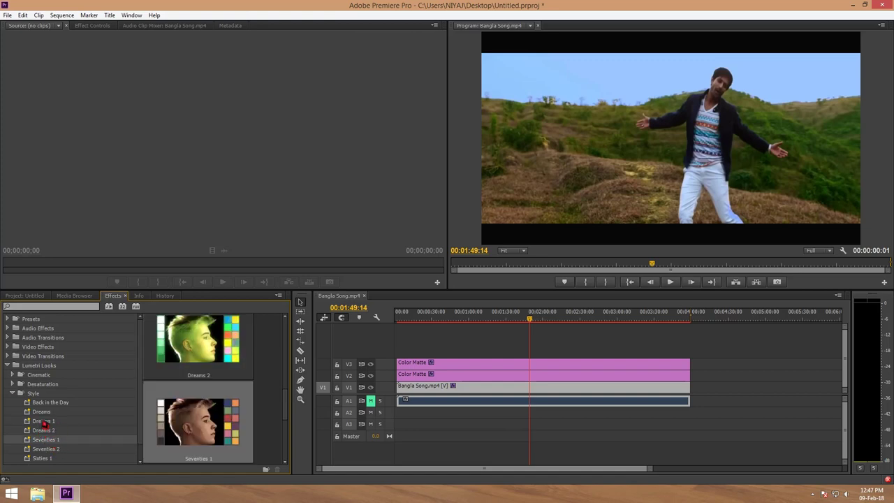
left_click(42, 413)
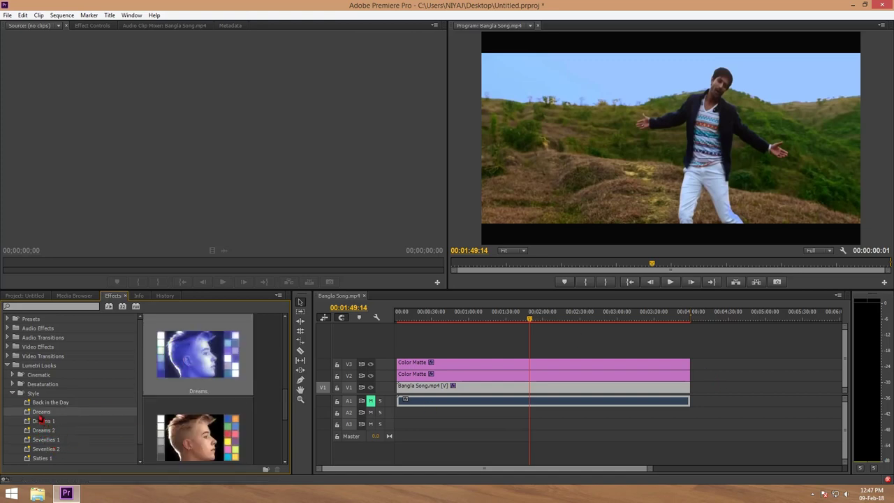
left_click(48, 421)
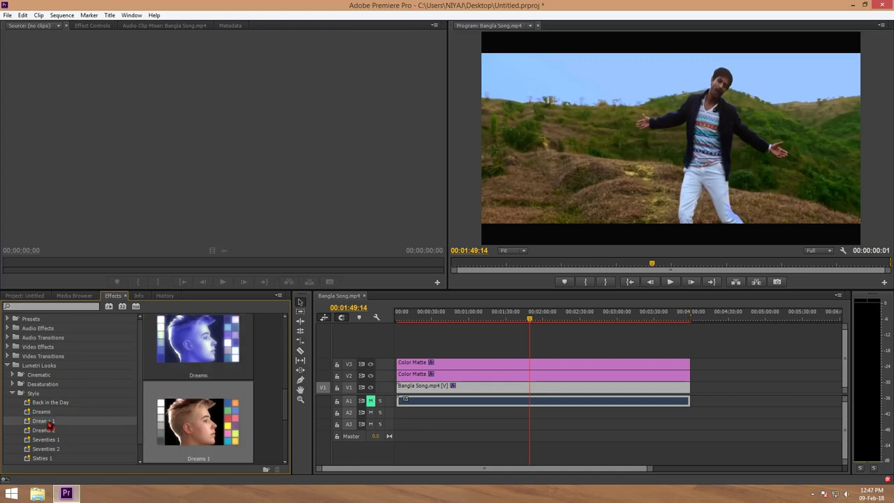
scroll(215, 427, "down", 2)
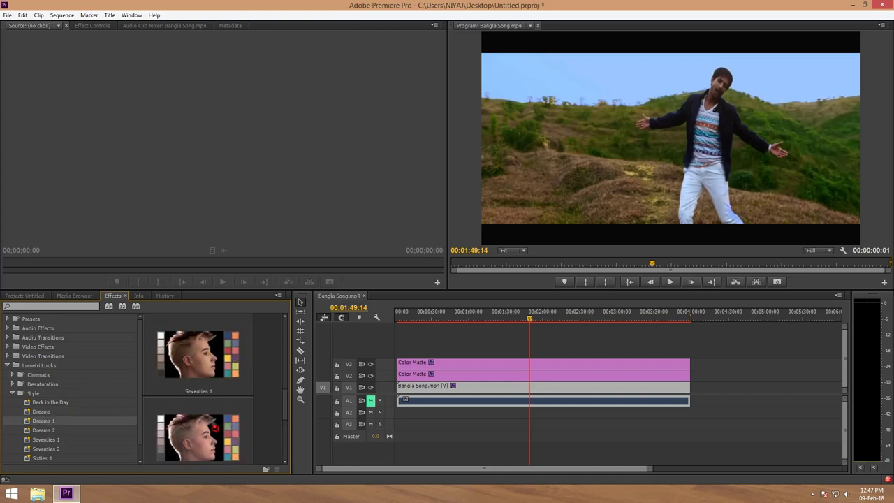
left_click_drag(38, 424, 457, 387)
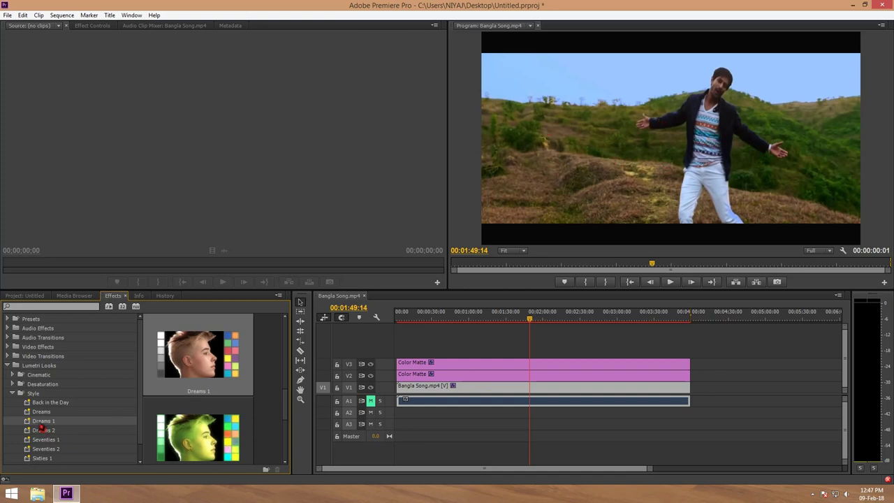
left_click_drag(40, 425, 477, 391)
Collapse the Style and Lumetri Looks folders and bring the Project: Untitled media list back.
left_click(13, 394)
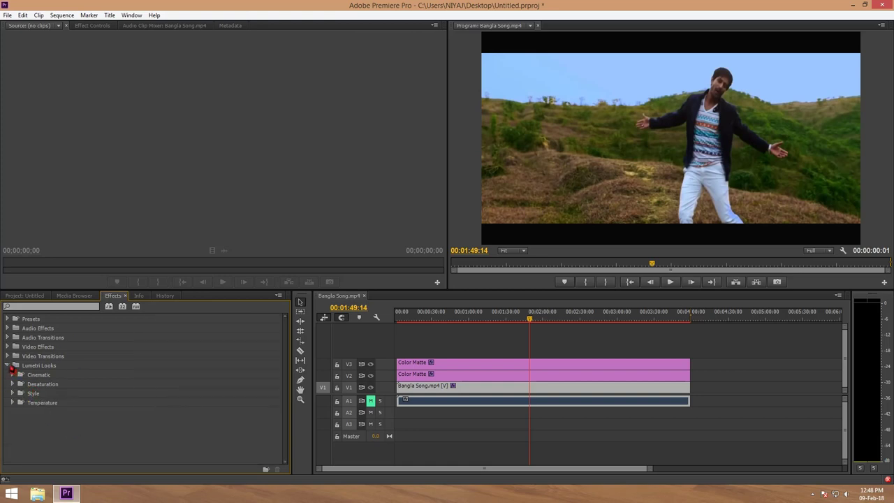
left_click(10, 366)
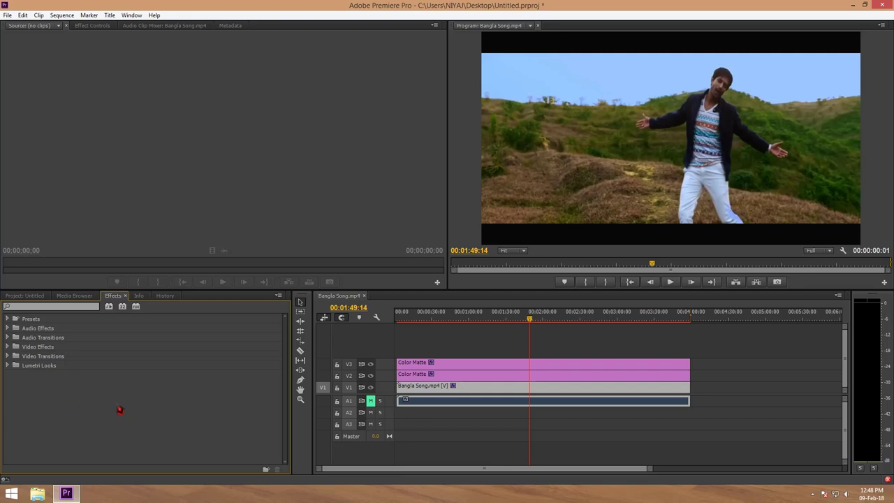
left_click(27, 296)
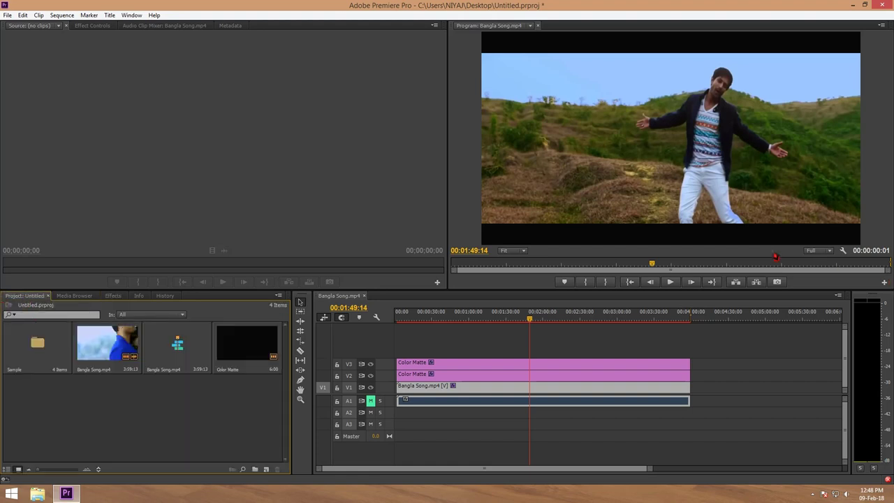
left_click(808, 288)
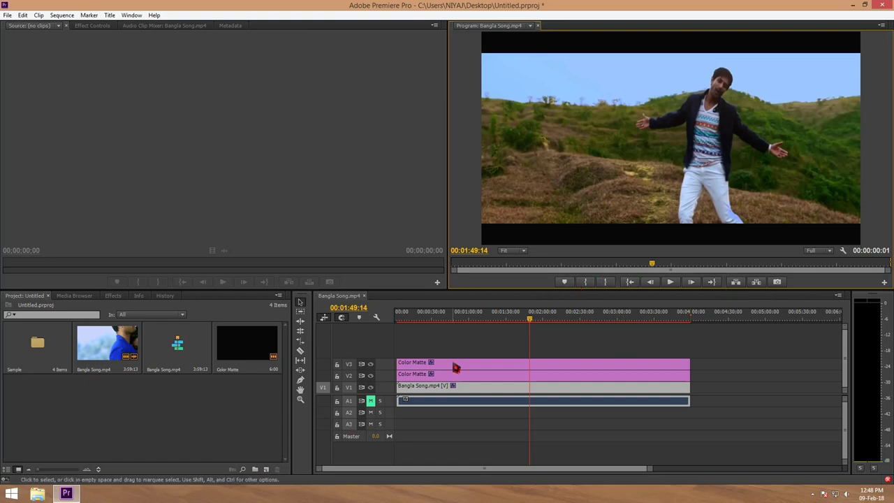
Select the Color Matte clips and mark an In/Out range from 00:01:01:10 to 00:01:30:02.
left_click_drag(453, 369, 430, 370)
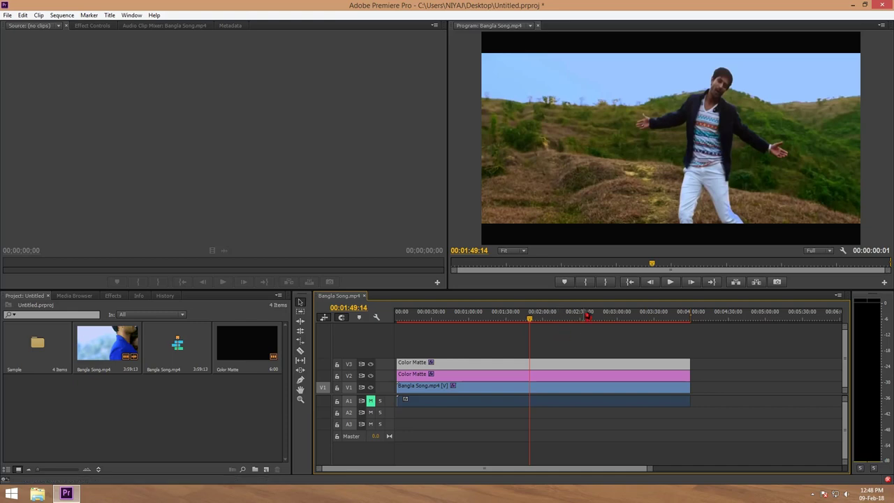
left_click(515, 375)
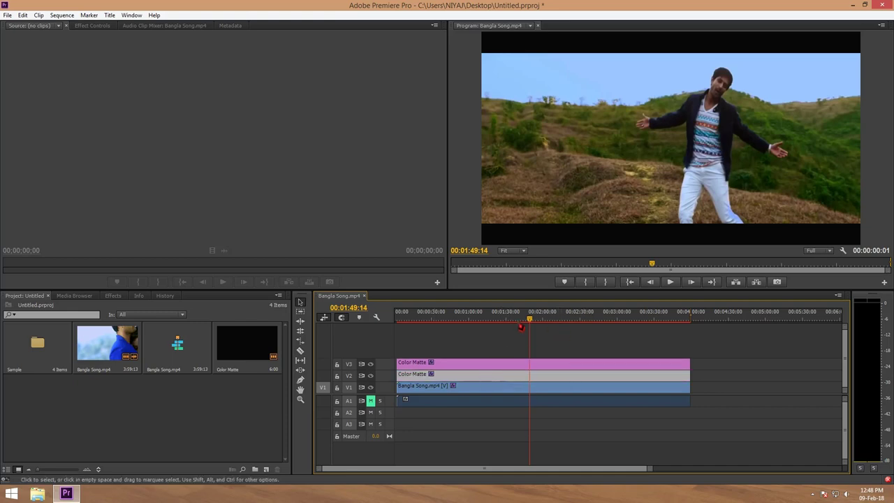
left_click(500, 319)
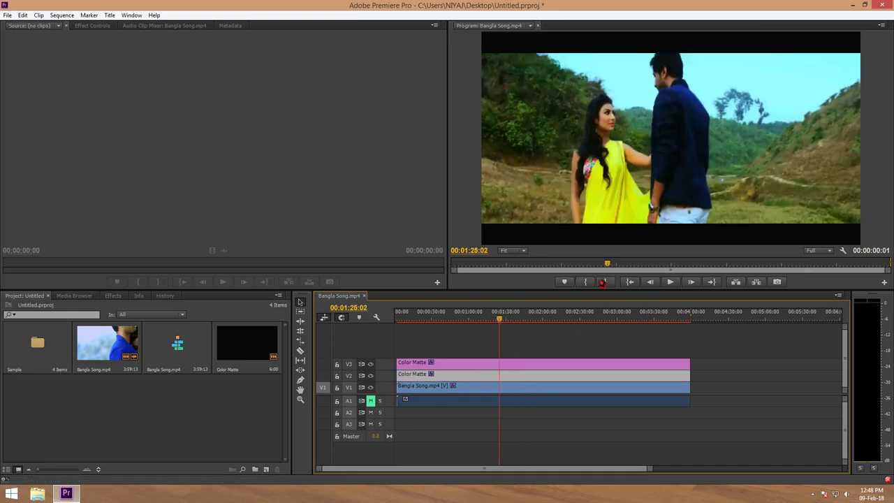
left_click_drag(606, 266, 565, 275)
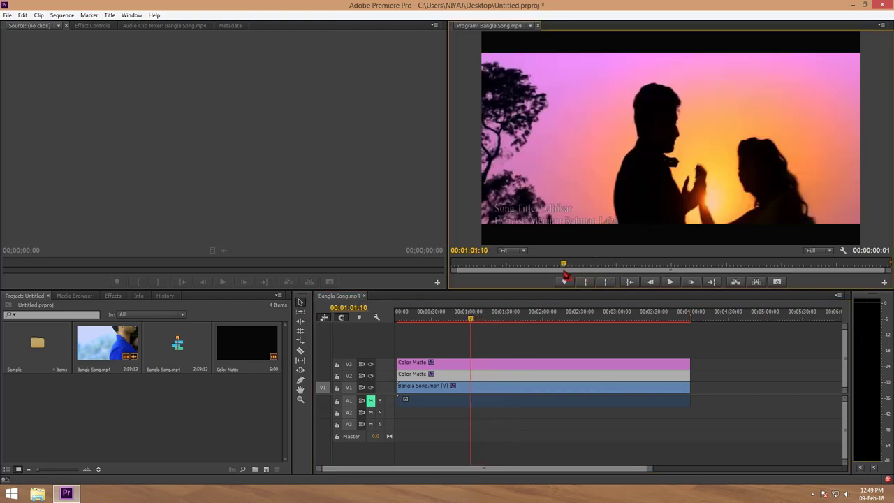
left_click(586, 281)
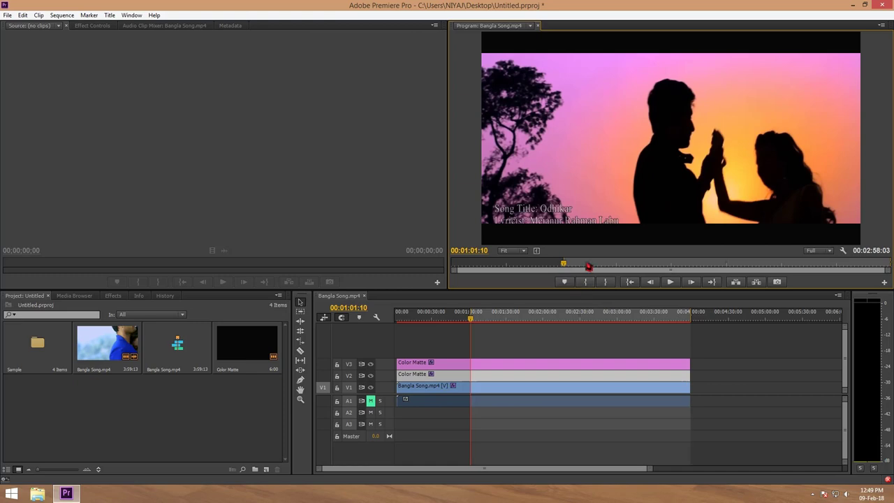
left_click_drag(564, 266, 616, 268)
left_click(607, 283)
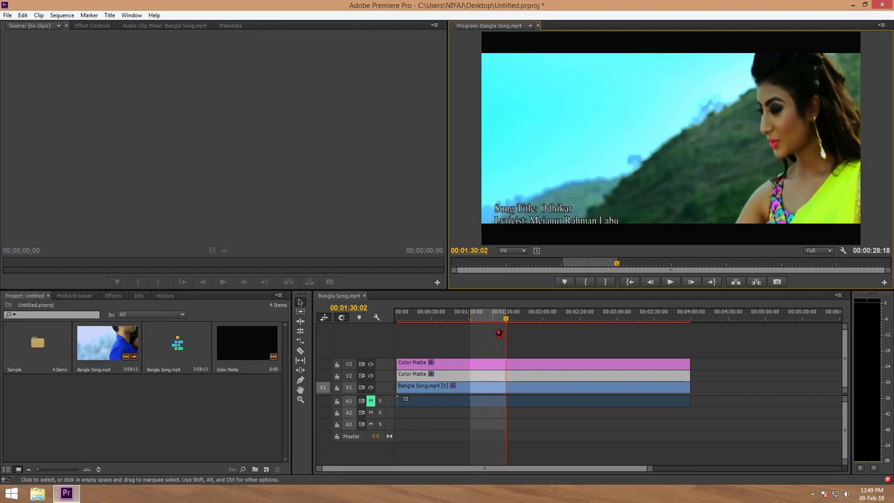
Return to the sunset silhouette frame and clear the marked In/Out range.
left_click_drag(508, 321, 495, 334)
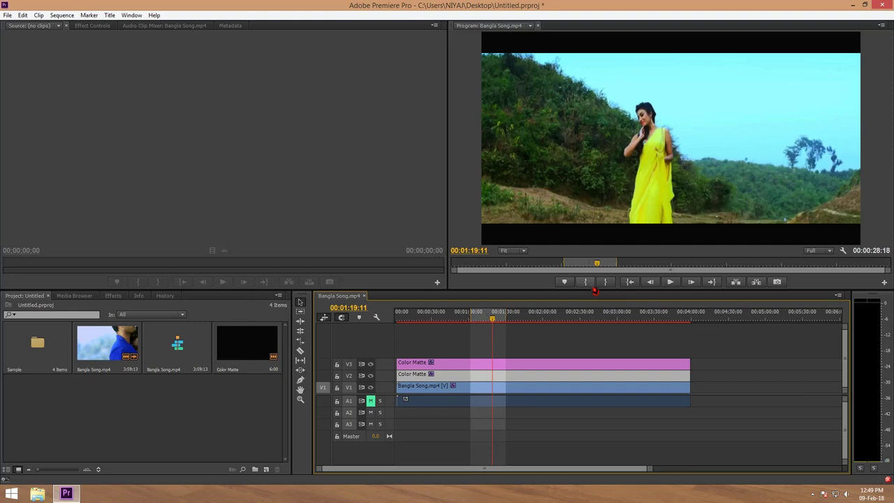
left_click(585, 282)
left_click(604, 281)
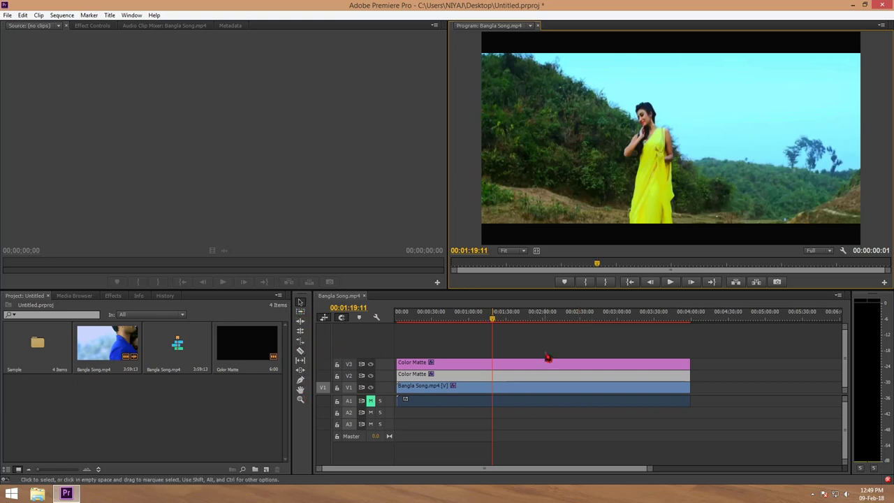
Switch to the Selection tool and deselect the Color Matte clip on V2.
left_click(302, 329)
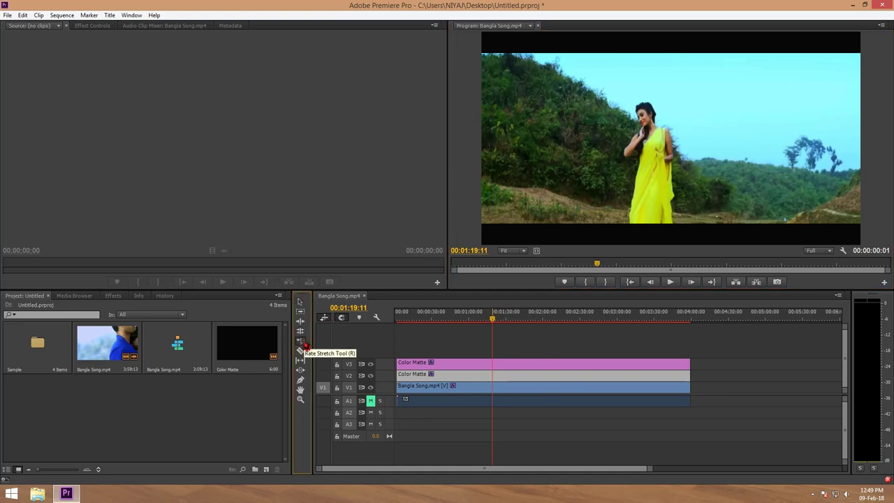
left_click(300, 302)
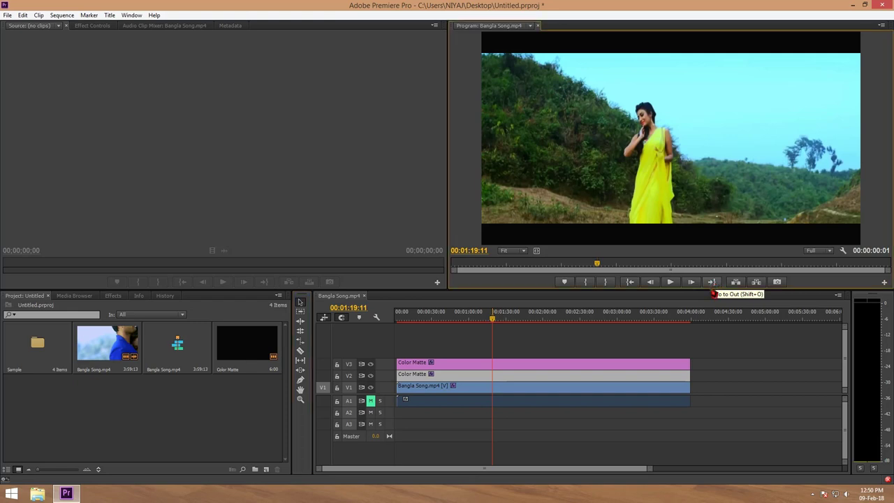
left_click(703, 339)
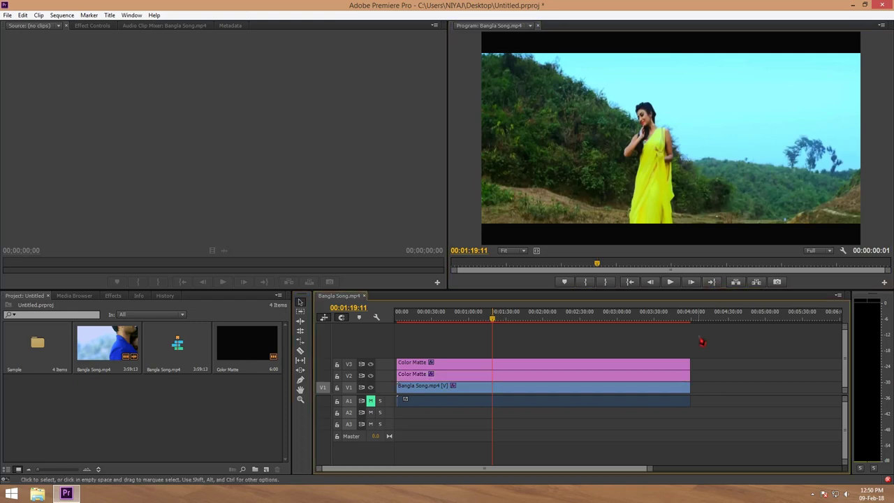
left_click(711, 283)
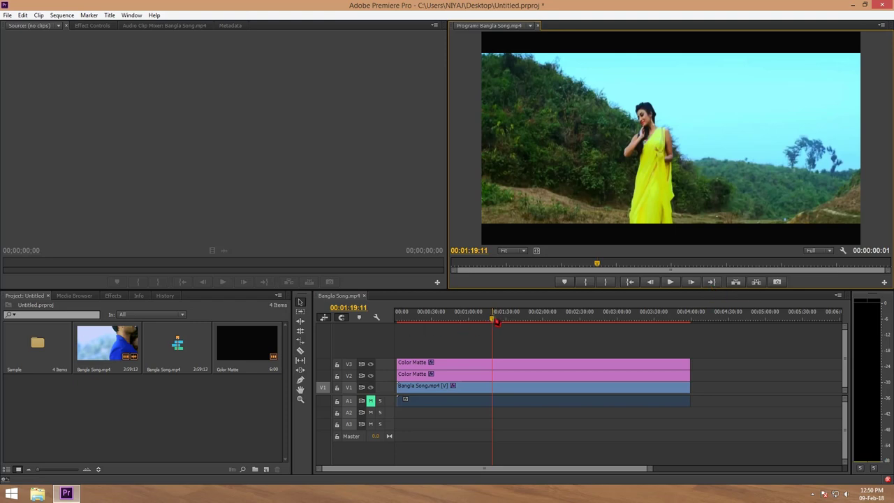
Mark and clear an In/Out range, then park at the sequence end, 00:03:59:12.
left_click_drag(495, 321, 475, 319)
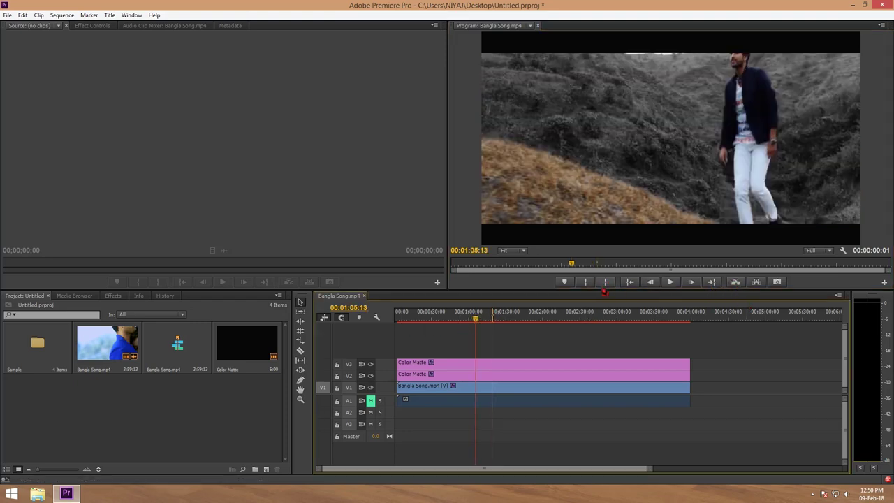
left_click(711, 281)
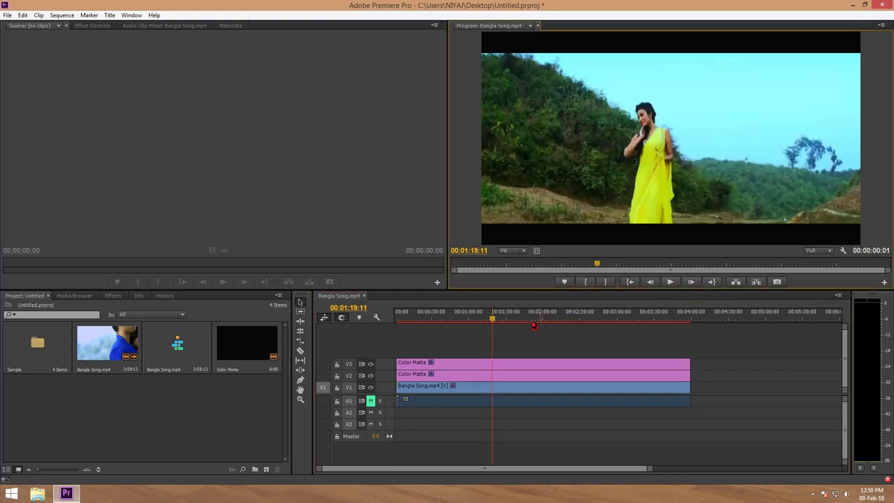
left_click_drag(495, 329, 506, 326)
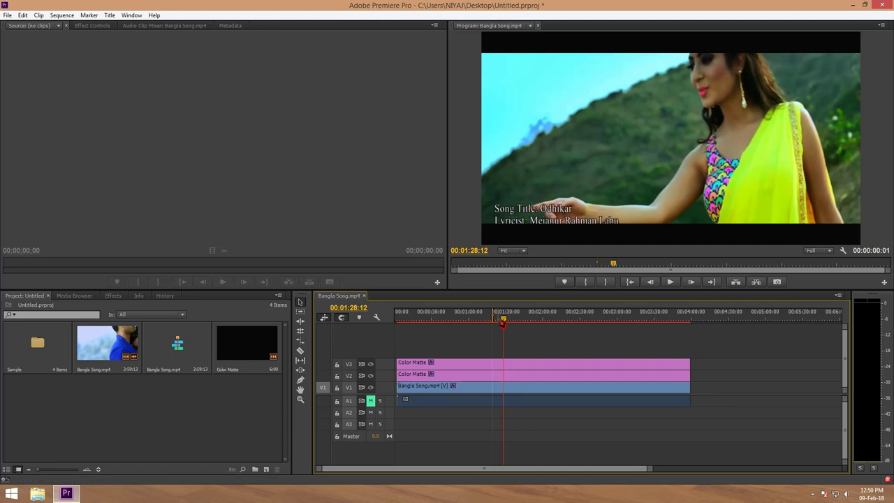
key("x")
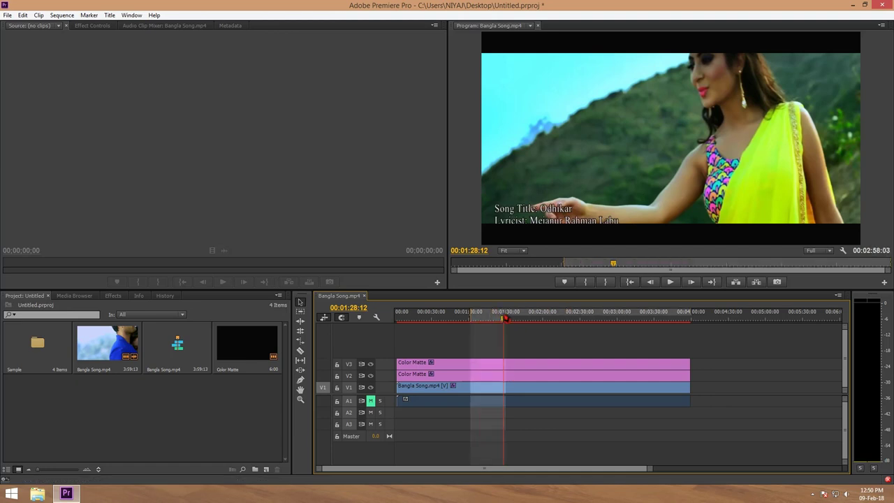
key("i")
key("o")
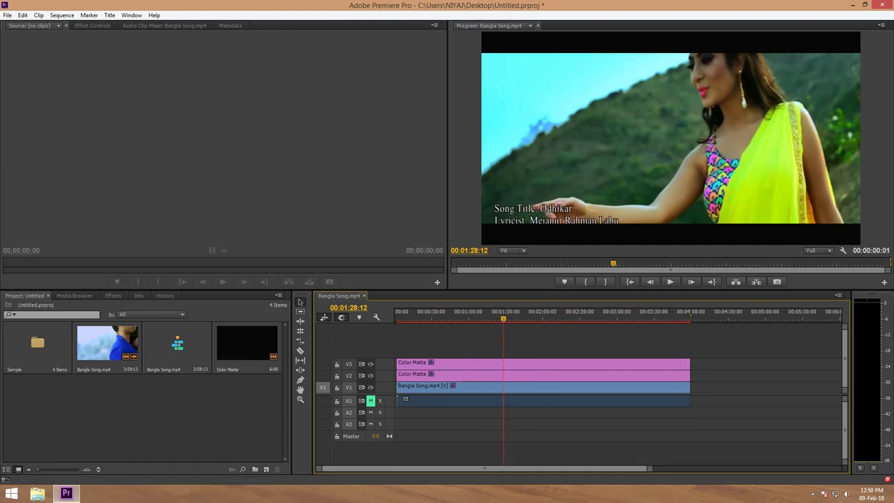
left_click(714, 282)
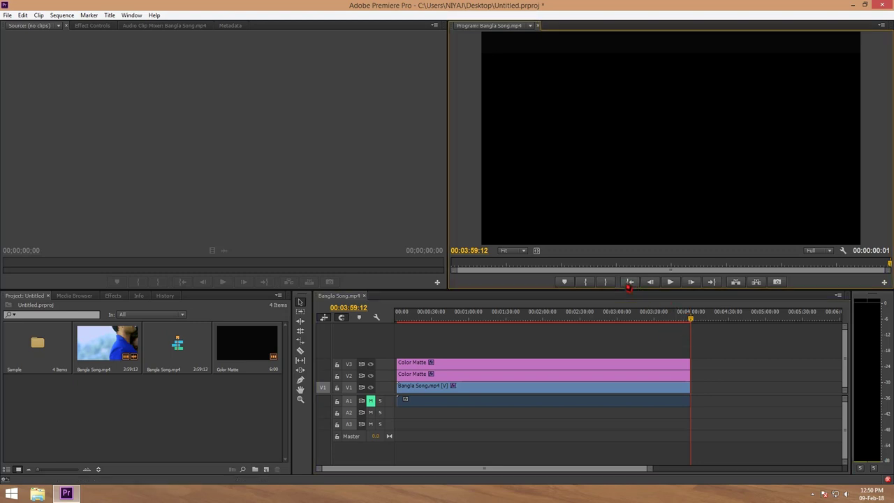
Scrub across the sequence and settle on the 00:00:03:19 frame showing the Odhikar title.
left_click(688, 319)
left_click(623, 320)
left_click(634, 319)
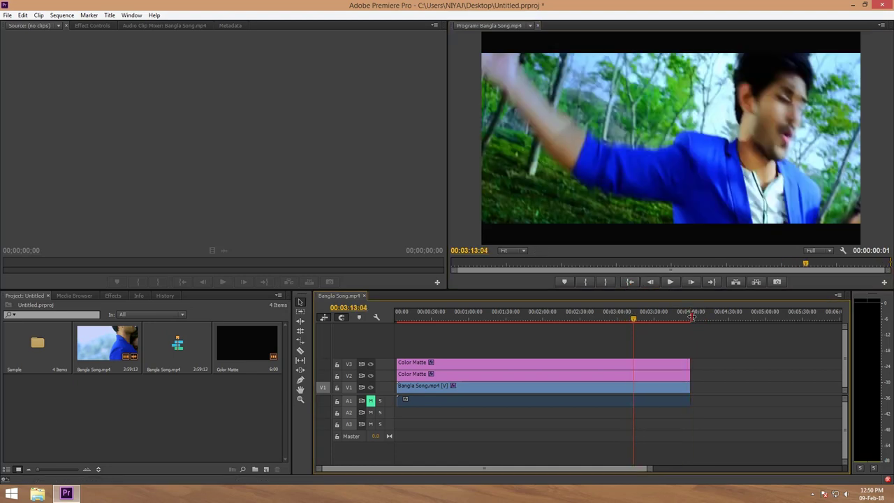
left_click(485, 319)
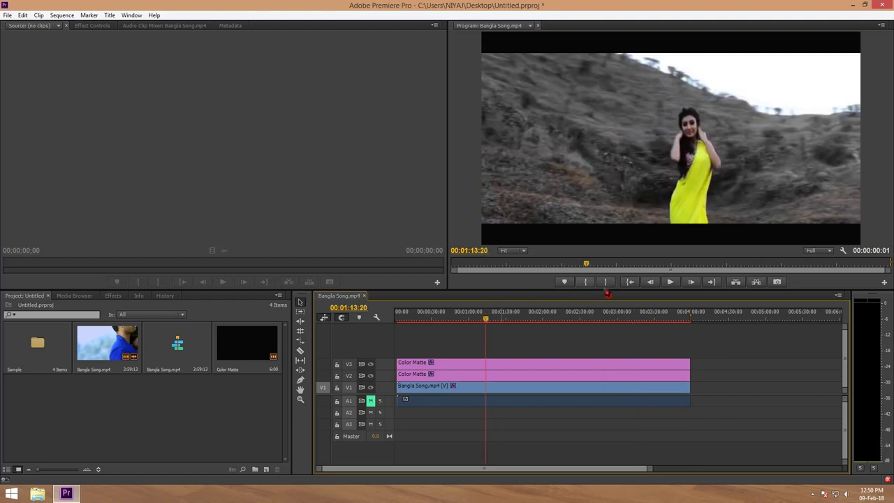
left_click(636, 285)
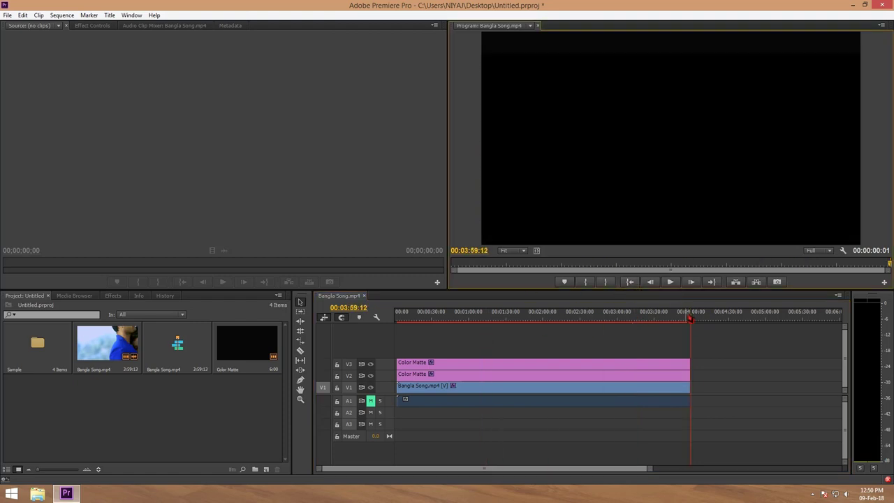
left_click_drag(683, 325, 396, 318)
left_click(628, 284)
left_click_drag(691, 319, 399, 333)
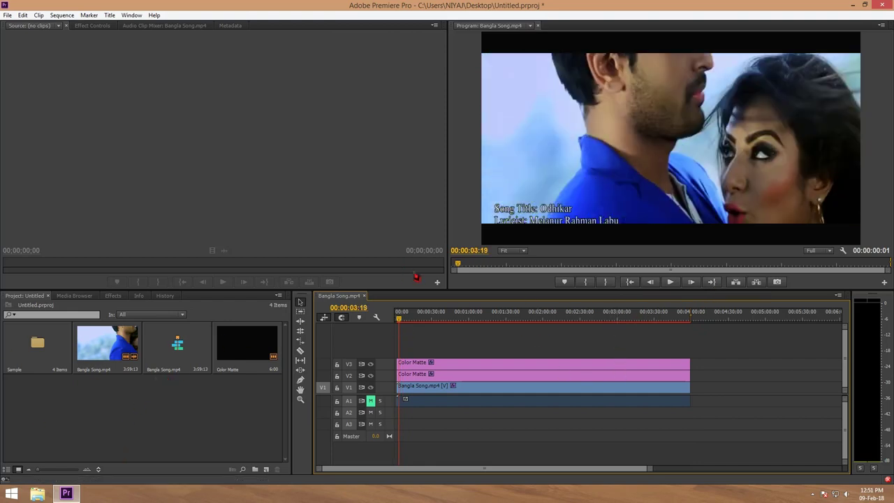
Export the 00:00:03:19 frame as a JPEG still, Bangla Song.mp4.Still001, to the Desktop.
left_click(777, 282)
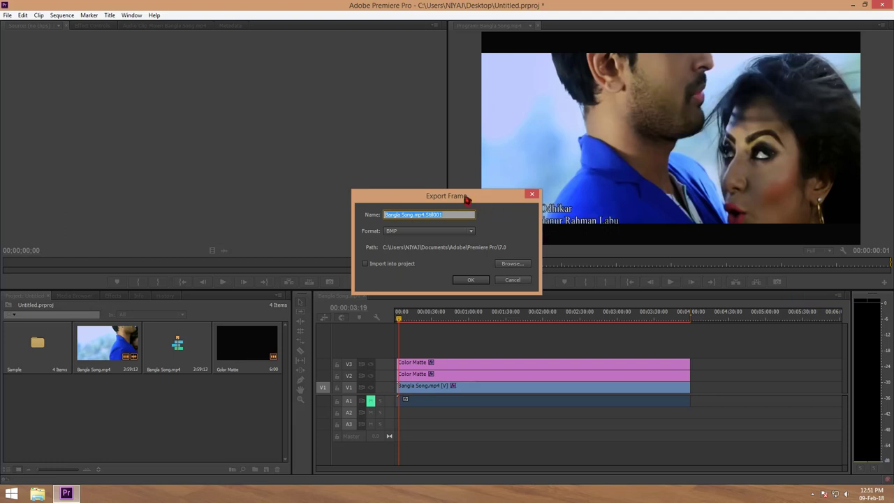
left_click_drag(474, 195, 446, 172)
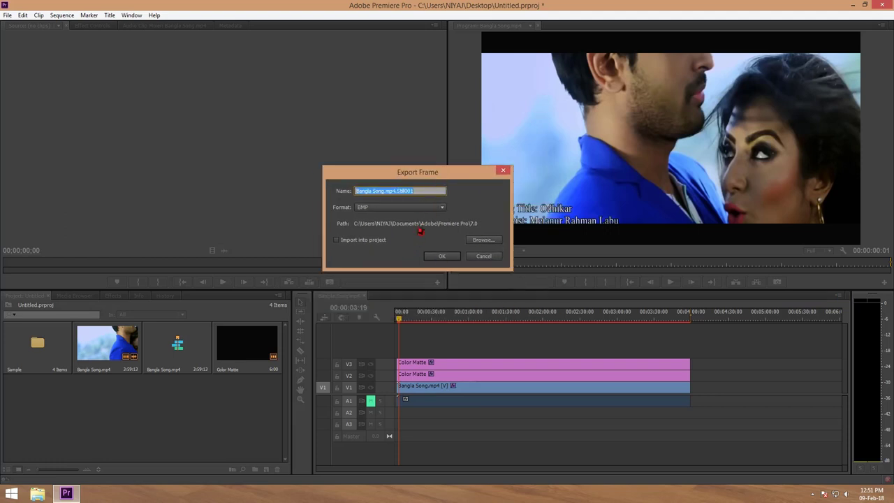
left_click(448, 206)
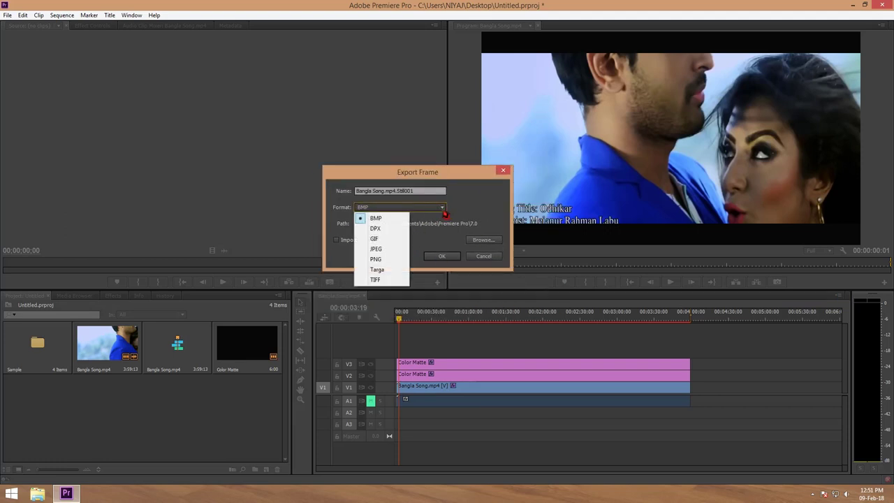
left_click(390, 252)
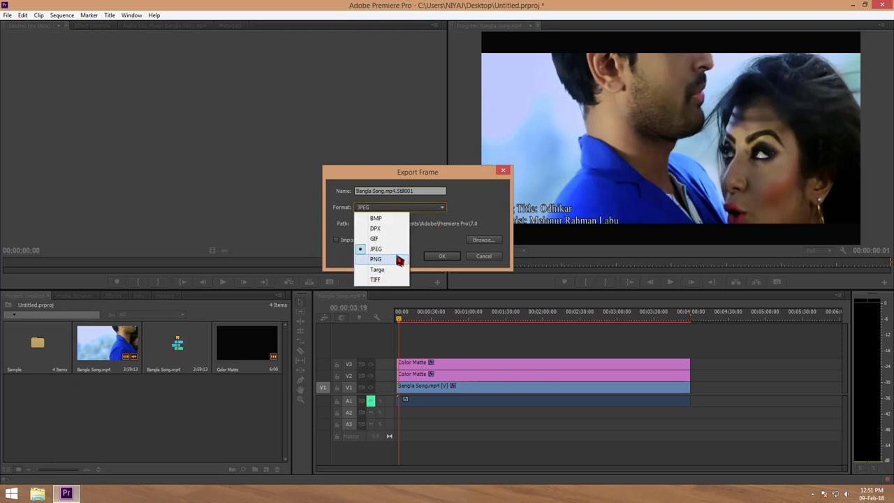
left_click(397, 252)
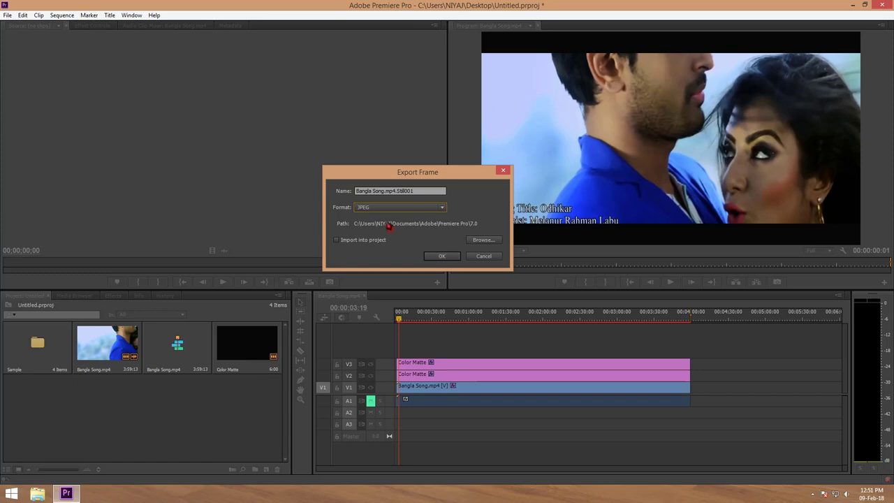
left_click(481, 241)
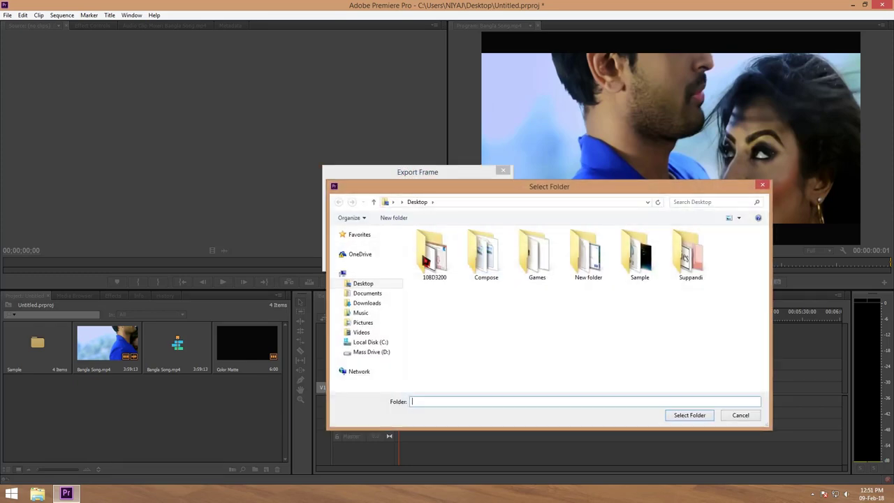
left_click(374, 285)
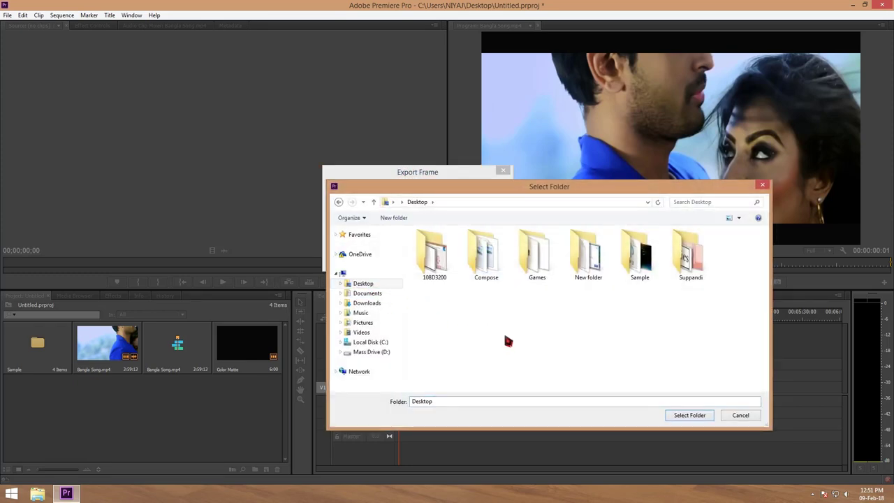
left_click(702, 418)
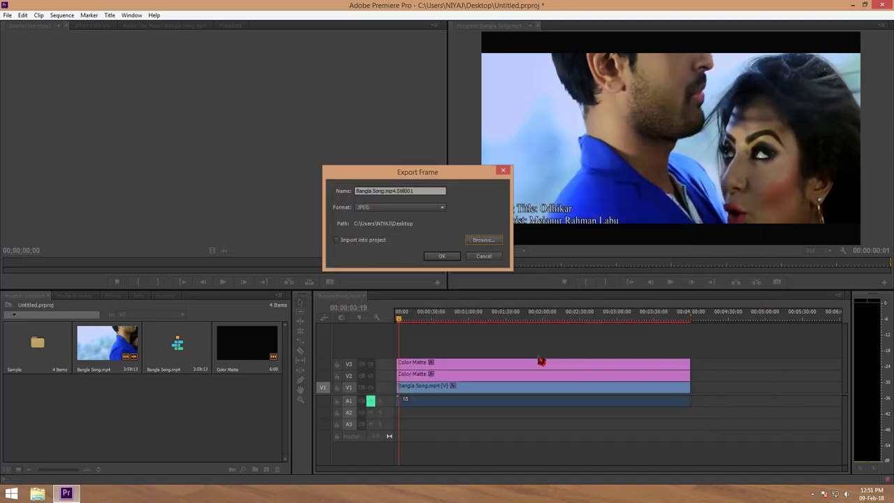
left_click(442, 256)
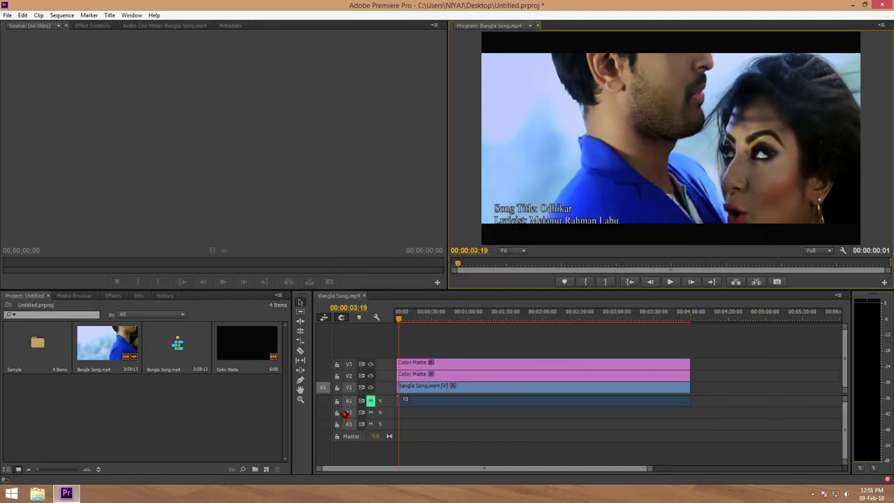
left_click(241, 472)
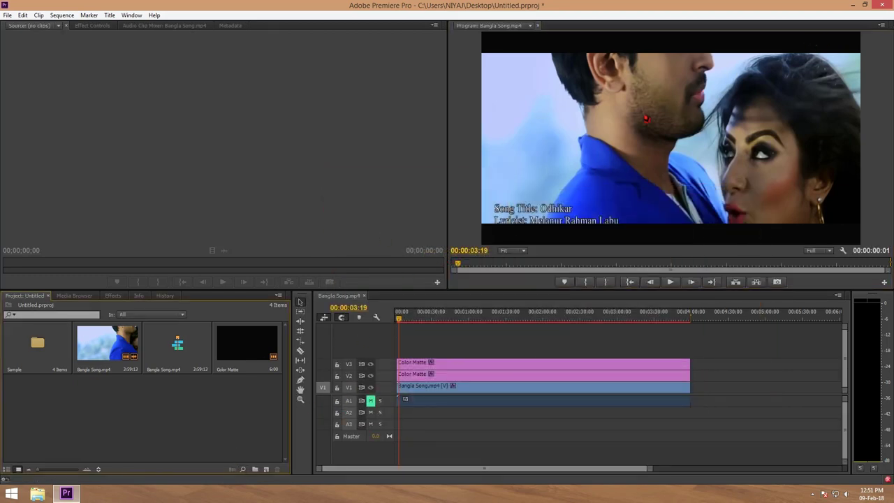
View the exported Bangla Song.mp4.Still001 in Windows Photo Viewer, then return to Premiere Pro.
left_click(852, 5)
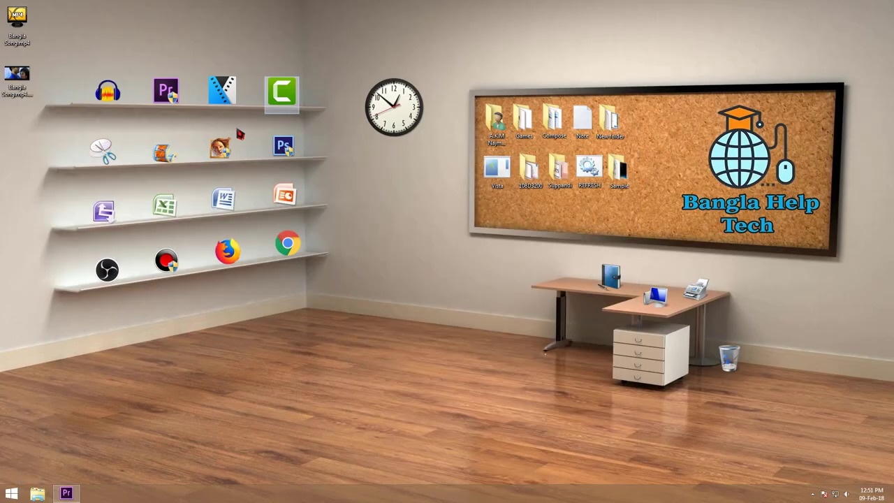
double_click(23, 93)
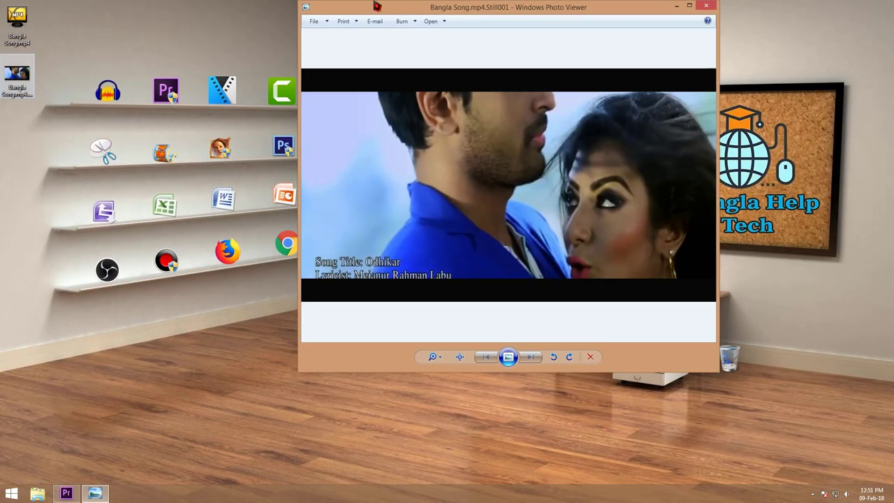
left_click_drag(445, 6, 480, 46)
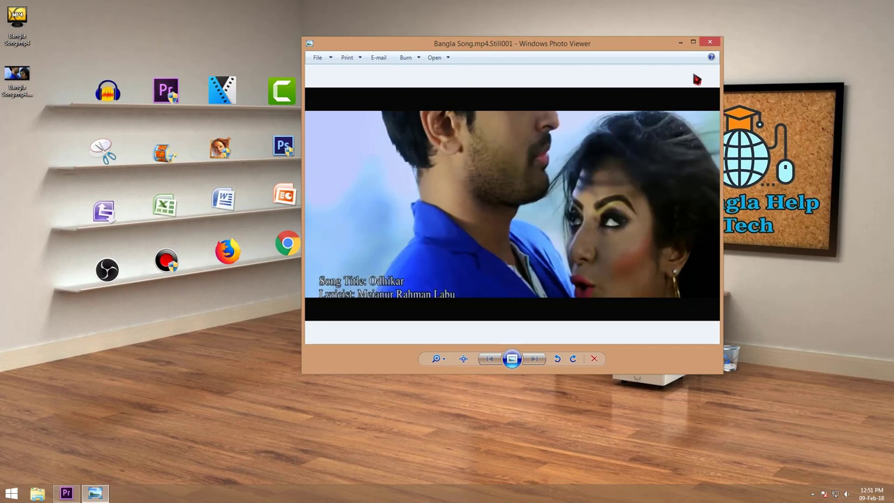
left_click(710, 43)
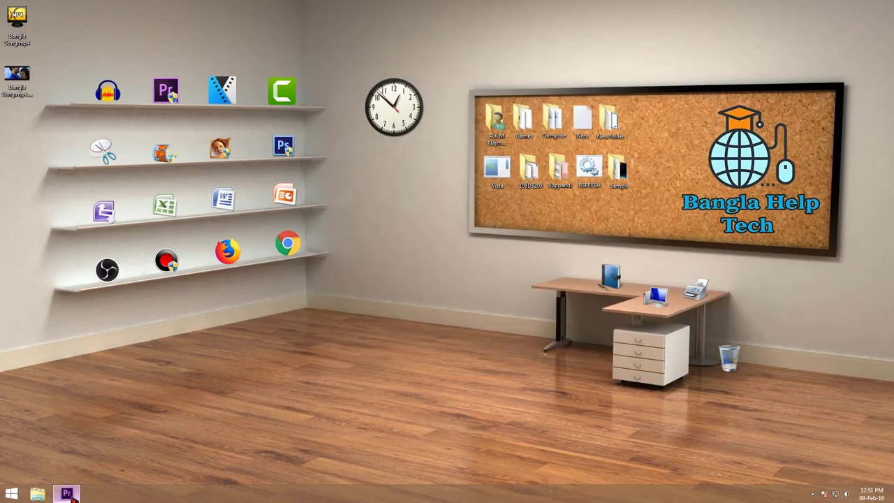
left_click(66, 493)
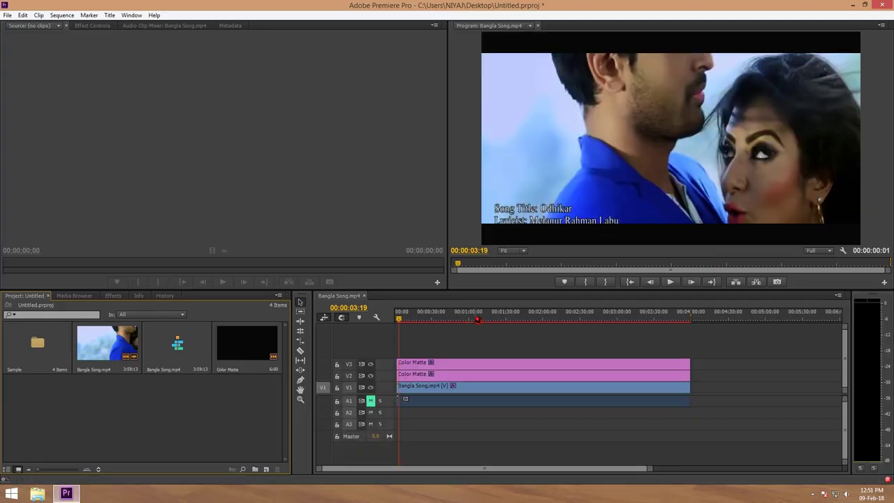